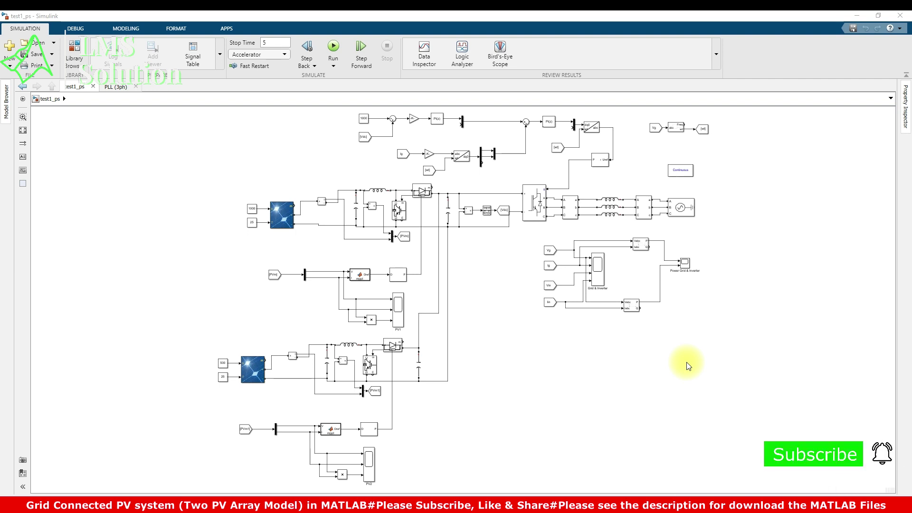
Circle both PV arrays, the inverter and both boost converters with the annotation pen, and clear the markings.
{"action": "key", "text": "ctrl+shift+d"}
{"action": "mouse_move", "coordinate": [275, 214]}
{"action": "left_mouse_down"}
{"action": "mouse_move", "coordinate": [316, 197]}
{"action": "mouse_move", "coordinate": [295, 181]}
{"action": "mouse_move", "coordinate": [230, 198]}
{"action": "mouse_move", "coordinate": [231, 240]}
{"action": "mouse_move", "coordinate": [305, 237]}
{"action": "mouse_move", "coordinate": [315, 194]}
{"action": "mouse_move", "coordinate": [308, 182]}
{"action": "left_mouse_up"}
{"action": "mouse_move", "coordinate": [262, 334]}
{"action": "left_mouse_down"}
{"action": "mouse_move", "coordinate": [201, 335]}
{"action": "mouse_move", "coordinate": [198, 365]}
{"action": "mouse_move", "coordinate": [214, 396]}
{"action": "mouse_move", "coordinate": [275, 406]}
{"action": "mouse_move", "coordinate": [288, 379]}
{"action": "mouse_move", "coordinate": [262, 336]}
{"action": "left_mouse_up"}
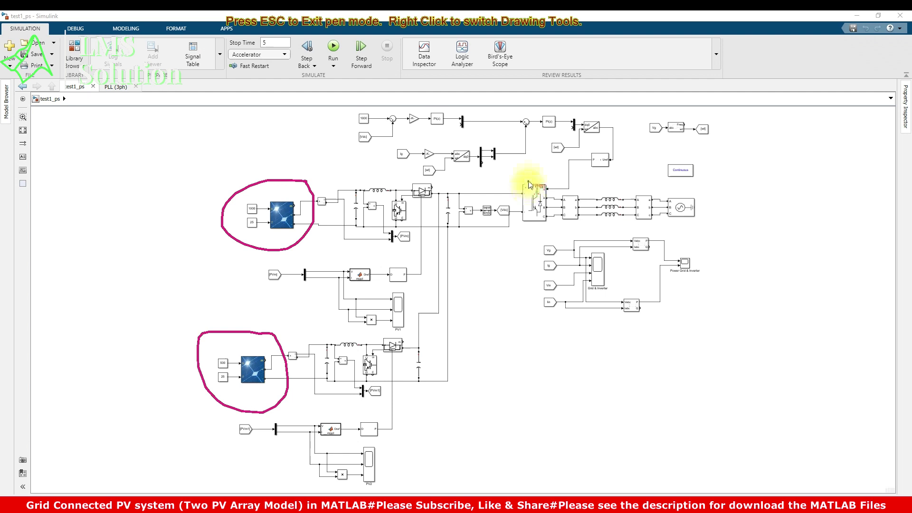
{"action": "mouse_move", "coordinate": [527, 180]}
{"action": "left_mouse_down"}
{"action": "mouse_move", "coordinate": [494, 211]}
{"action": "mouse_move", "coordinate": [503, 233]}
{"action": "mouse_move", "coordinate": [525, 240]}
{"action": "mouse_move", "coordinate": [558, 221]}
{"action": "mouse_move", "coordinate": [563, 199]}
{"action": "mouse_move", "coordinate": [540, 181]}
{"action": "left_mouse_up"}
{"action": "mouse_move", "coordinate": [402, 180]}
{"action": "left_mouse_down"}
{"action": "mouse_move", "coordinate": [349, 188]}
{"action": "mouse_move", "coordinate": [337, 214]}
{"action": "mouse_move", "coordinate": [355, 238]}
{"action": "mouse_move", "coordinate": [401, 243]}
{"action": "mouse_move", "coordinate": [437, 190]}
{"action": "mouse_move", "coordinate": [396, 179]}
{"action": "left_mouse_up"}
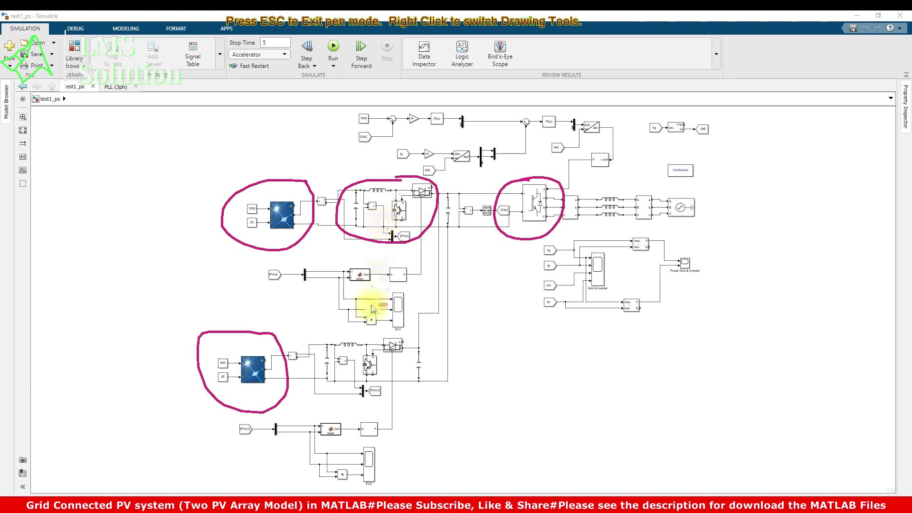
{"action": "mouse_move", "coordinate": [372, 336]}
{"action": "left_mouse_down"}
{"action": "mouse_move", "coordinate": [322, 352]}
{"action": "mouse_move", "coordinate": [321, 383]}
{"action": "mouse_move", "coordinate": [337, 395]}
{"action": "mouse_move", "coordinate": [390, 399]}
{"action": "mouse_move", "coordinate": [410, 378]}
{"action": "mouse_move", "coordinate": [383, 342]}
{"action": "left_mouse_up"}
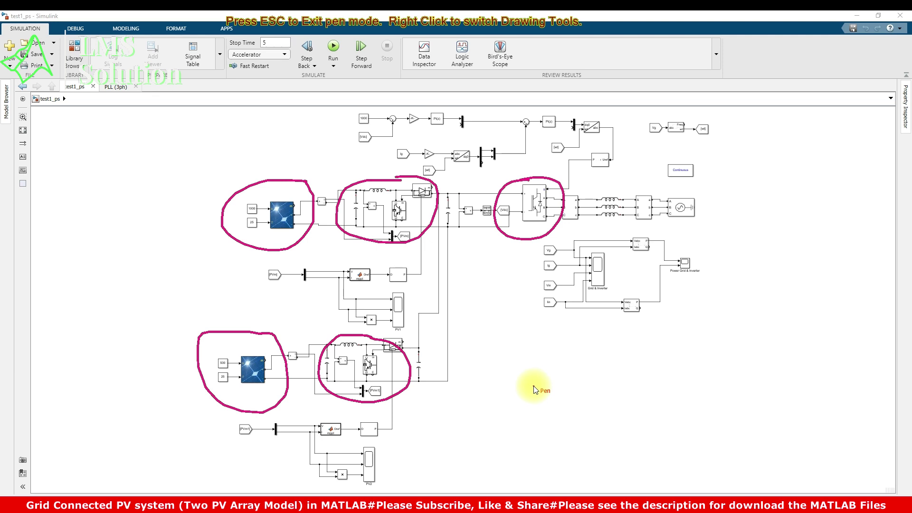
{"action": "key", "text": "Escape"}
Review the upper PV array's block parameters, underlining maximum power, Voc, Vmp, Isc and Imp with the annotation pen.
{"action": "left_click", "coordinate": [281, 216]}
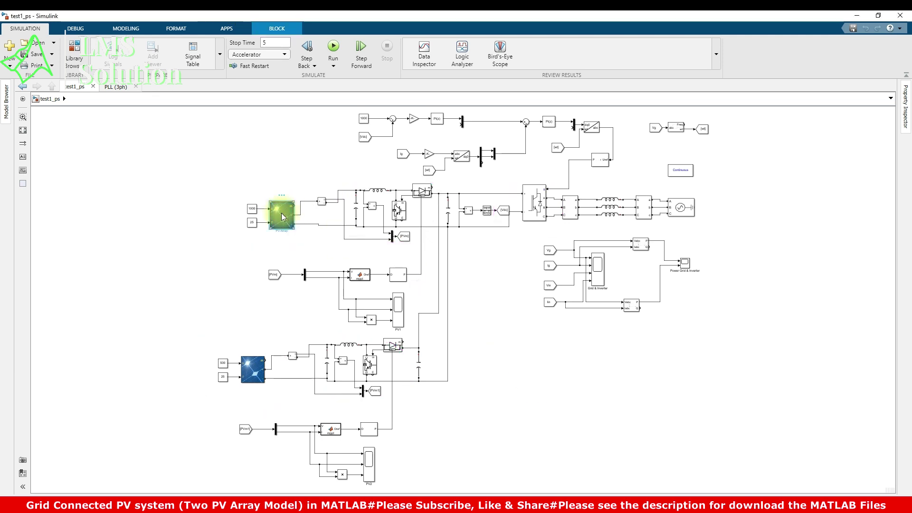
{"action": "double_click", "coordinate": [282, 216]}
{"action": "left_click_drag", "start_coordinate": [332, 79], "coordinate": [304, 74]}
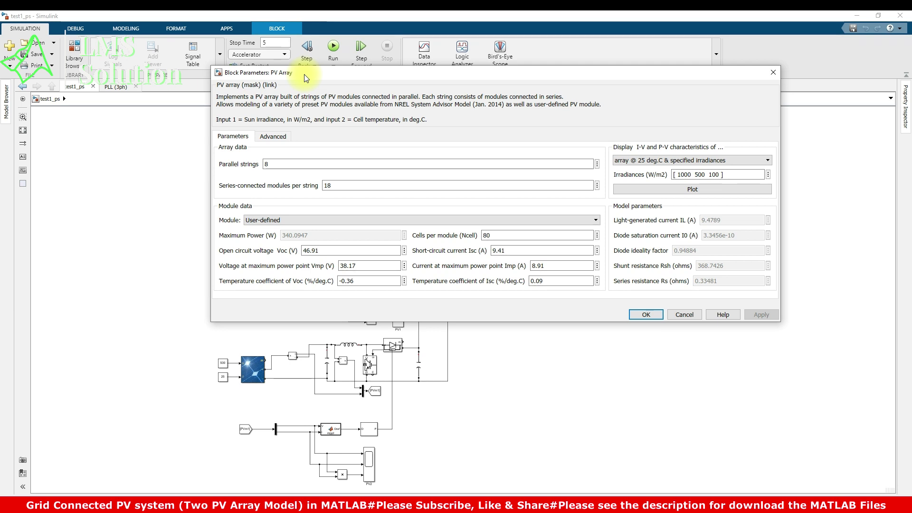
{"action": "key", "text": "ctrl+alt+d"}
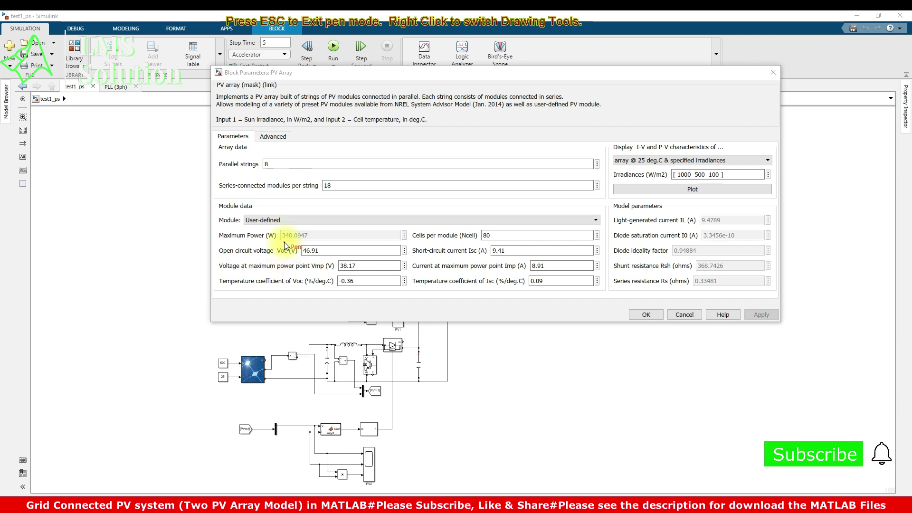
{"action": "left_click_drag", "start_coordinate": [279, 242], "coordinate": [303, 241]}
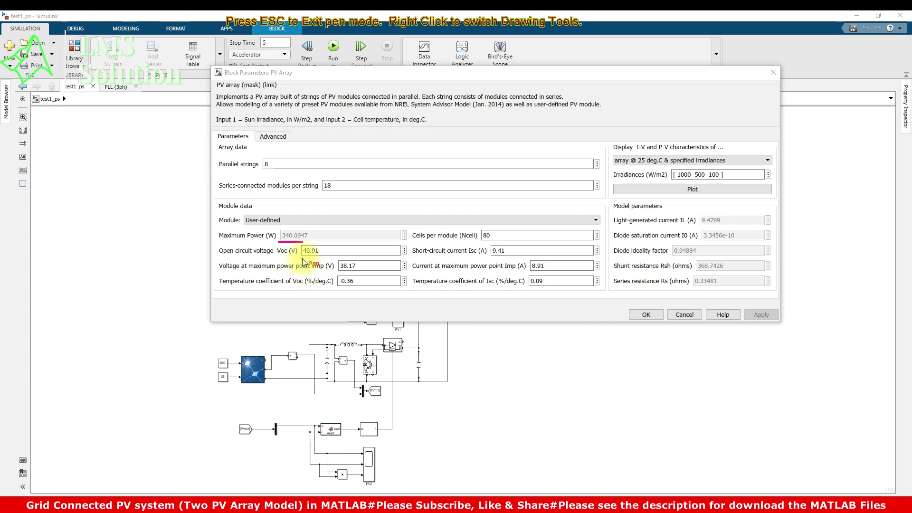
{"action": "left_click_drag", "start_coordinate": [302, 258], "coordinate": [327, 260]}
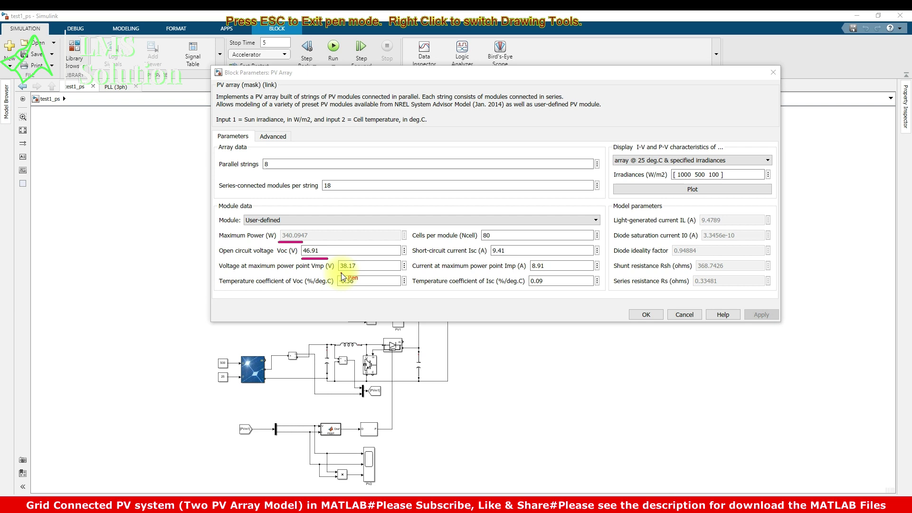
{"action": "left_click_drag", "start_coordinate": [339, 273], "coordinate": [364, 274]}
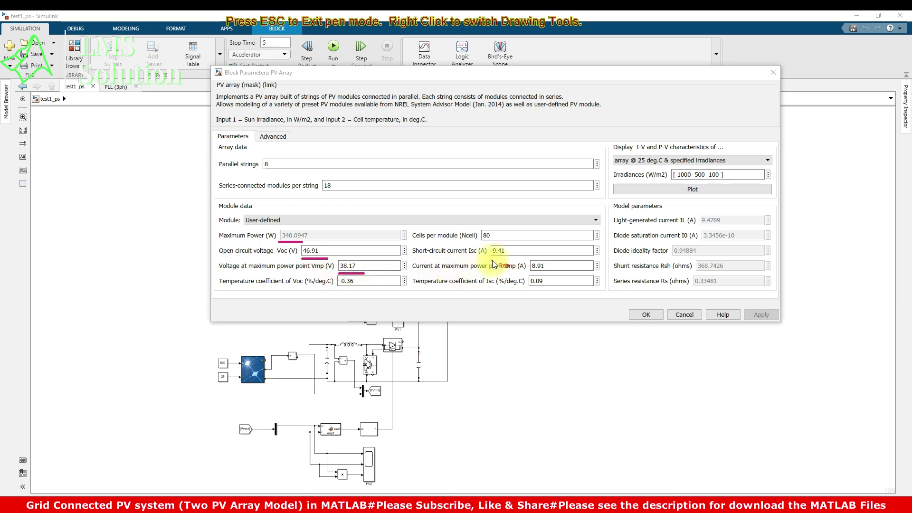
{"action": "left_click_drag", "start_coordinate": [490, 259], "coordinate": [503, 261]}
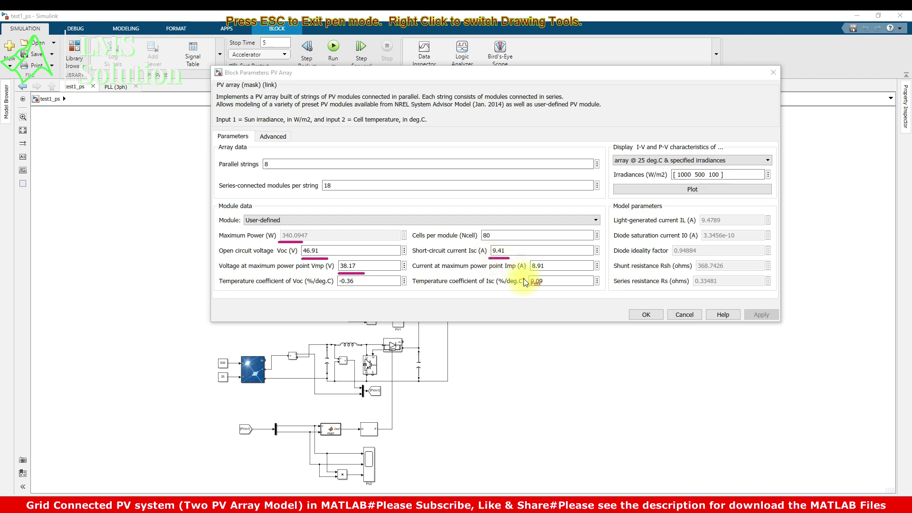
{"action": "left_click_drag", "start_coordinate": [526, 273], "coordinate": [556, 274]}
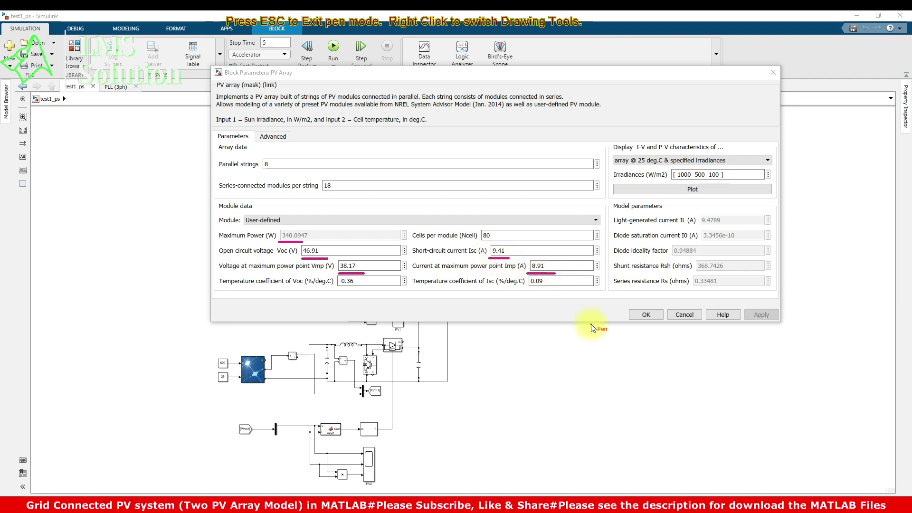
{"action": "key", "text": "Escape"}
{"action": "left_click", "coordinate": [645, 314]}
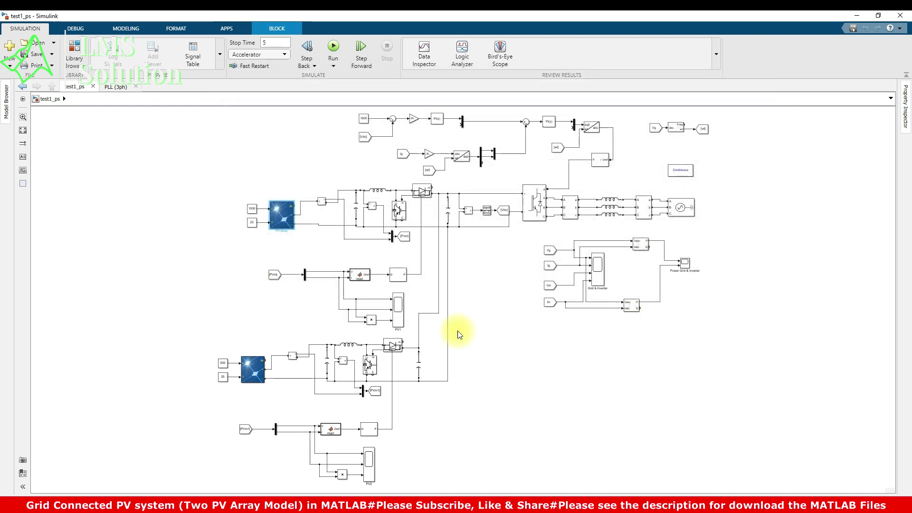
Check the parallel strings and series-connected modules per string in the lower PV array's block parameters.
{"action": "double_click", "coordinate": [255, 376]}
{"action": "left_click_drag", "start_coordinate": [333, 234], "coordinate": [284, 163]}
{"action": "double_click", "coordinate": [279, 255]}
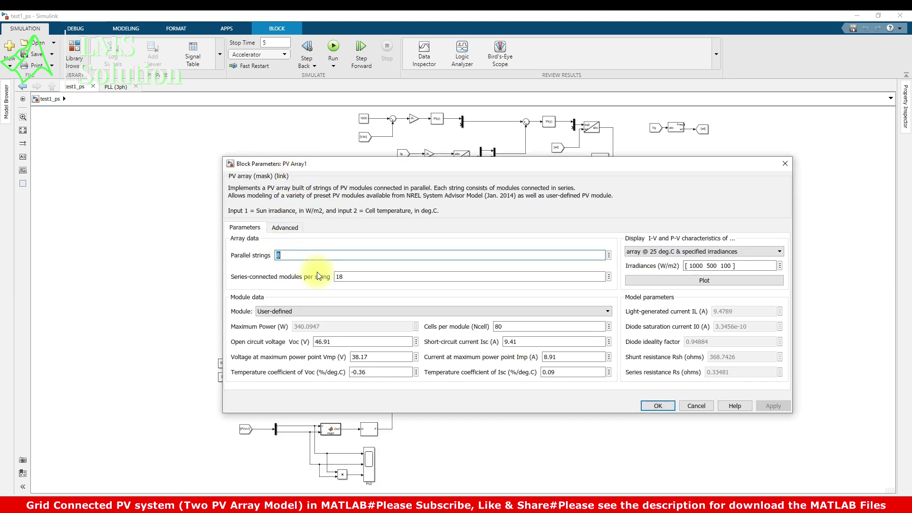
{"action": "double_click", "coordinate": [379, 280]}
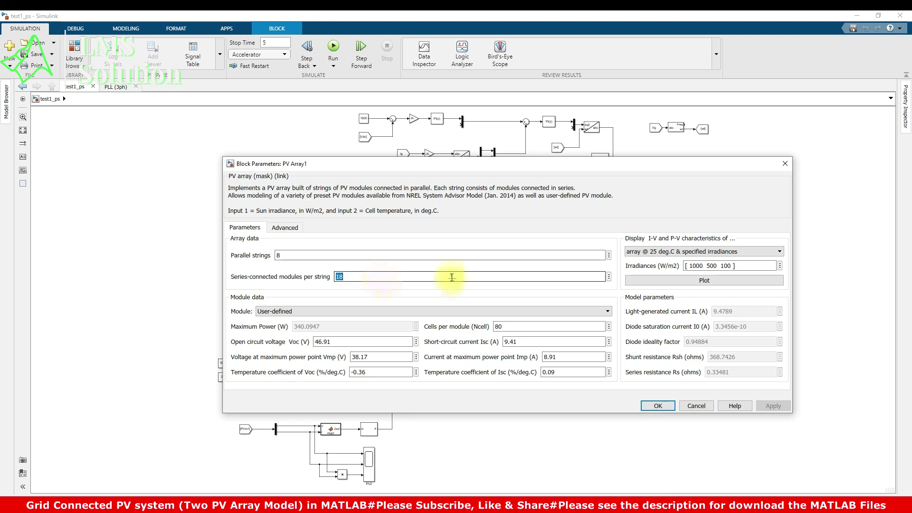
{"action": "left_click", "coordinate": [657, 405]}
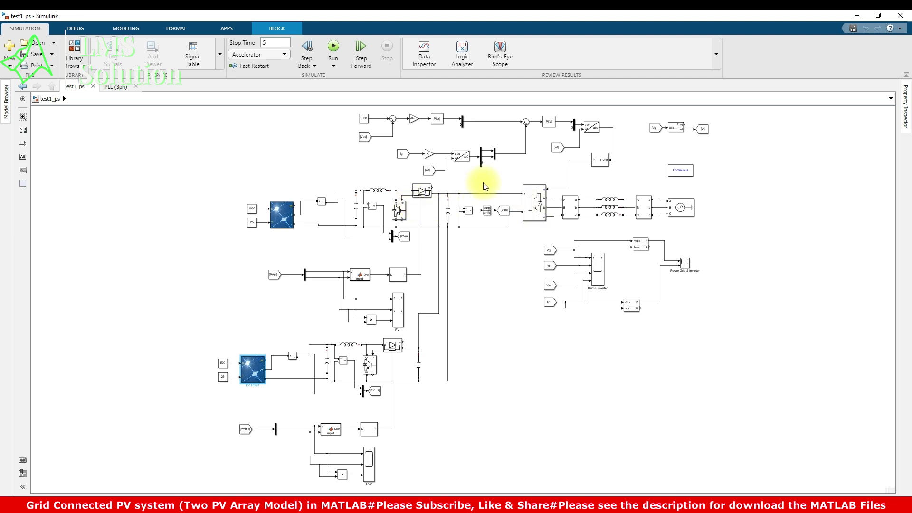
Mark the DC link, both boost converters, the upper PV array and its input and output voltages with the annotation pen.
{"action": "key", "text": "F9"}
{"action": "mouse_move", "coordinate": [478, 192]}
{"action": "left_mouse_down"}
{"action": "mouse_move", "coordinate": [451, 242]}
{"action": "mouse_move", "coordinate": [497, 195]}
{"action": "mouse_move", "coordinate": [469, 189]}
{"action": "left_mouse_up"}
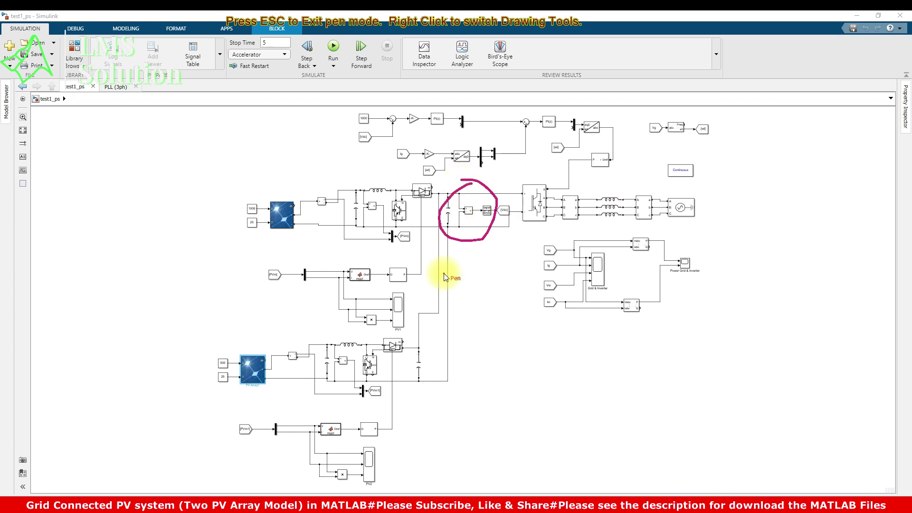
{"action": "mouse_move", "coordinate": [390, 180]}
{"action": "left_mouse_down"}
{"action": "mouse_move", "coordinate": [343, 189]}
{"action": "mouse_move", "coordinate": [343, 221]}
{"action": "mouse_move", "coordinate": [384, 247]}
{"action": "mouse_move", "coordinate": [426, 234]}
{"action": "mouse_move", "coordinate": [425, 179]}
{"action": "mouse_move", "coordinate": [380, 179]}
{"action": "left_mouse_up"}
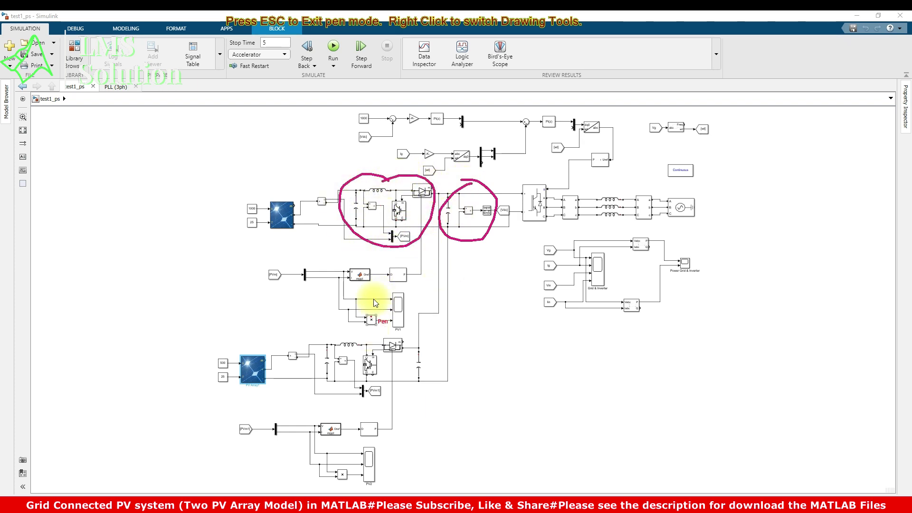
{"action": "mouse_move", "coordinate": [371, 335]}
{"action": "left_mouse_down"}
{"action": "mouse_move", "coordinate": [325, 333]}
{"action": "mouse_move", "coordinate": [314, 365]}
{"action": "mouse_move", "coordinate": [351, 397]}
{"action": "mouse_move", "coordinate": [423, 378]}
{"action": "mouse_move", "coordinate": [415, 336]}
{"action": "mouse_move", "coordinate": [369, 331]}
{"action": "left_mouse_up"}
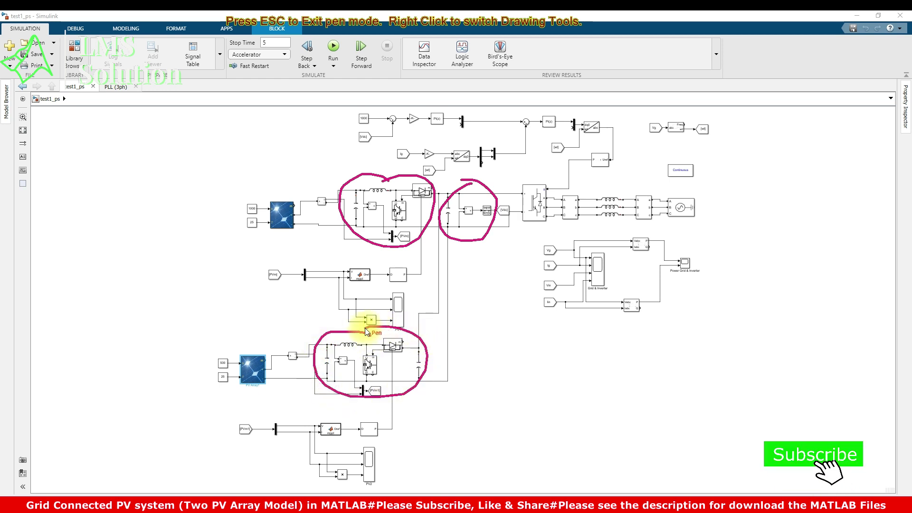
{"action": "mouse_move", "coordinate": [234, 199]}
{"action": "left_mouse_down"}
{"action": "mouse_move", "coordinate": [256, 221]}
{"action": "mouse_move", "coordinate": [301, 193]}
{"action": "left_mouse_up"}
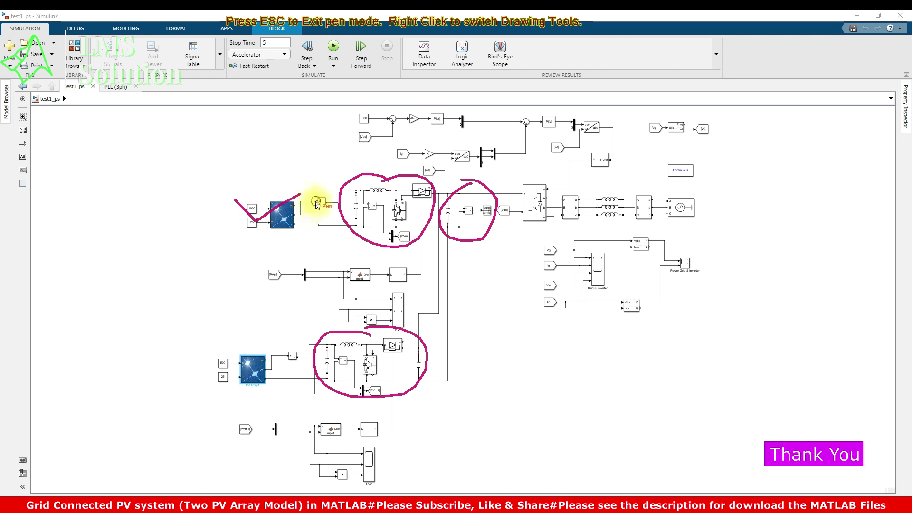
{"action": "mouse_move", "coordinate": [317, 202]}
{"action": "left_mouse_down"}
{"action": "mouse_move", "coordinate": [315, 225]}
{"action": "mouse_move", "coordinate": [319, 218]}
{"action": "left_mouse_up"}
{"action": "mouse_move", "coordinate": [502, 198]}
{"action": "left_mouse_down"}
{"action": "mouse_move", "coordinate": [502, 210]}
{"action": "mouse_move", "coordinate": [505, 198]}
{"action": "left_mouse_up"}
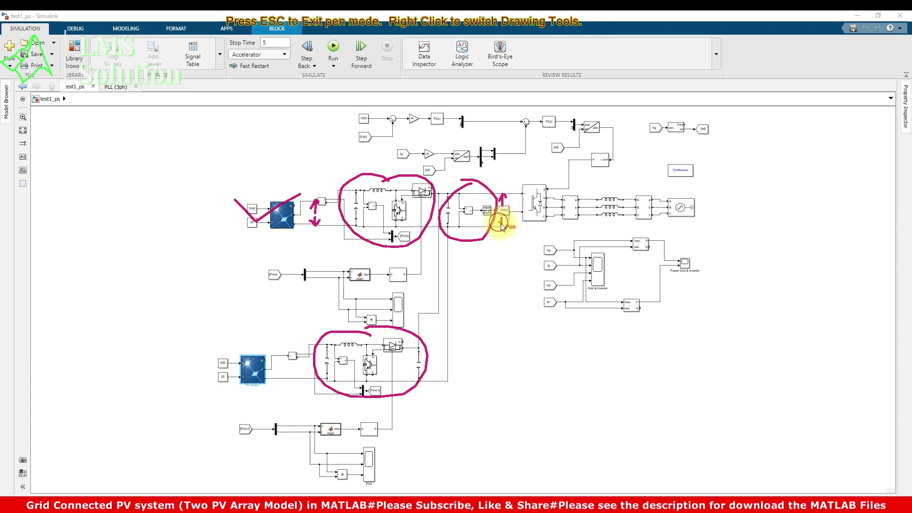
{"action": "left_click_drag", "start_coordinate": [501, 210], "coordinate": [502, 225]}
{"action": "left_click_drag", "start_coordinate": [498, 219], "coordinate": [504, 219]}
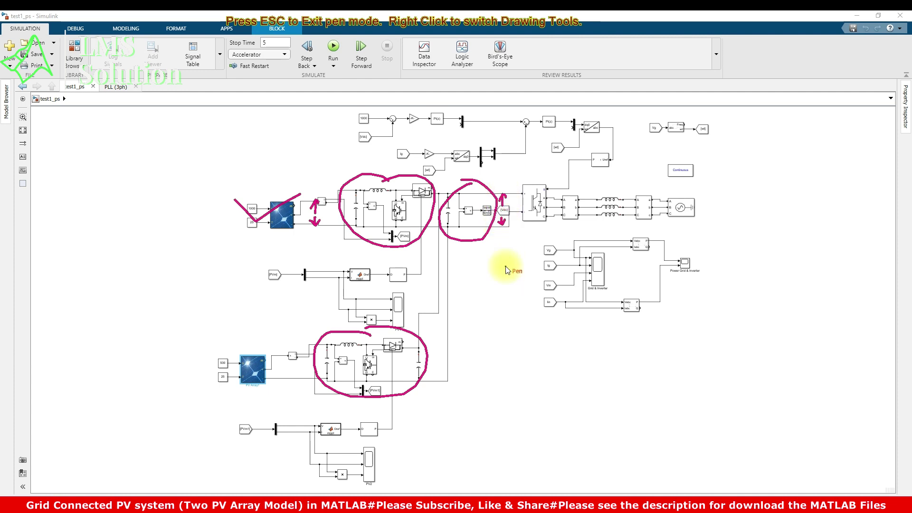
{"action": "key", "text": "Escape"}
Plot the upper PV array's I-V and P-V characteristics and read the maximum power point on the 1 kW/m2 power curve.
{"action": "scroll", "coordinate": [515, 202], "scroll_direction": "up", "scroll_amount": 2}
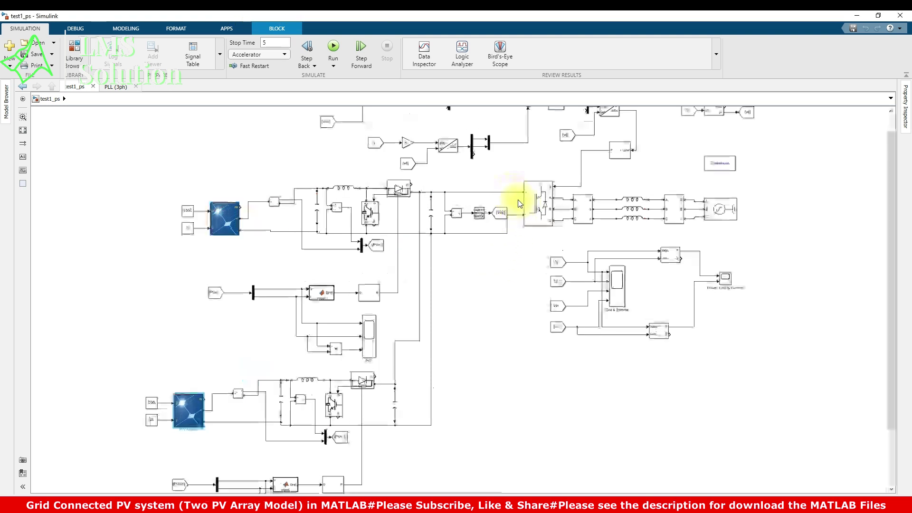
{"action": "scroll", "coordinate": [491, 214], "scroll_direction": "up", "scroll_amount": 2}
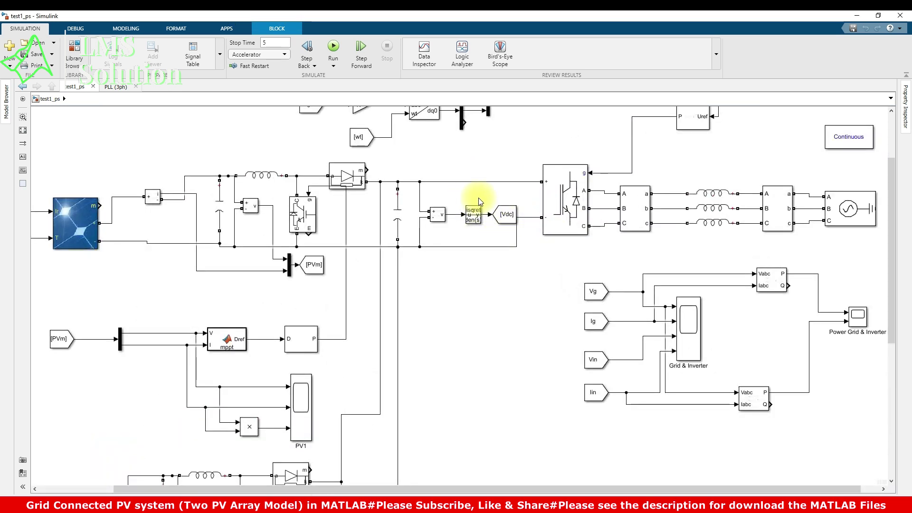
{"action": "scroll", "coordinate": [477, 197], "scroll_direction": "down", "scroll_amount": 2}
{"action": "double_click", "coordinate": [232, 215]}
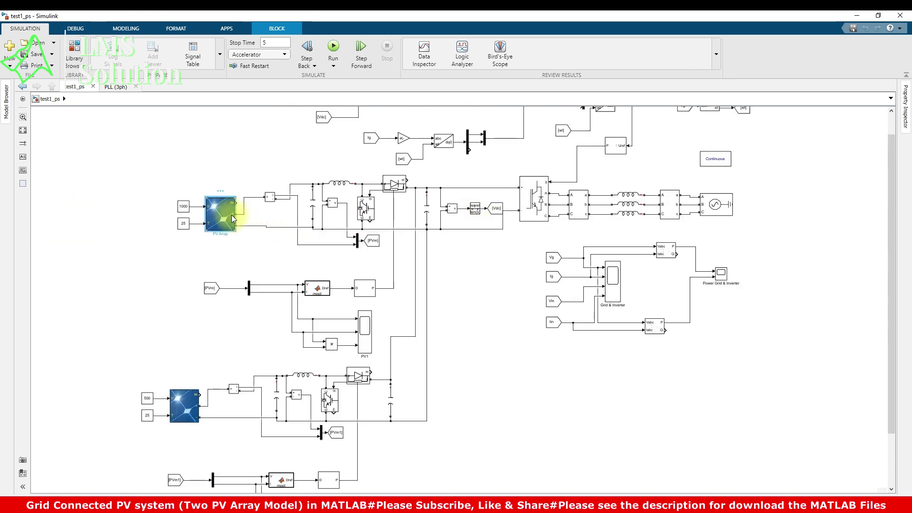
{"action": "double_click", "coordinate": [391, 196]}
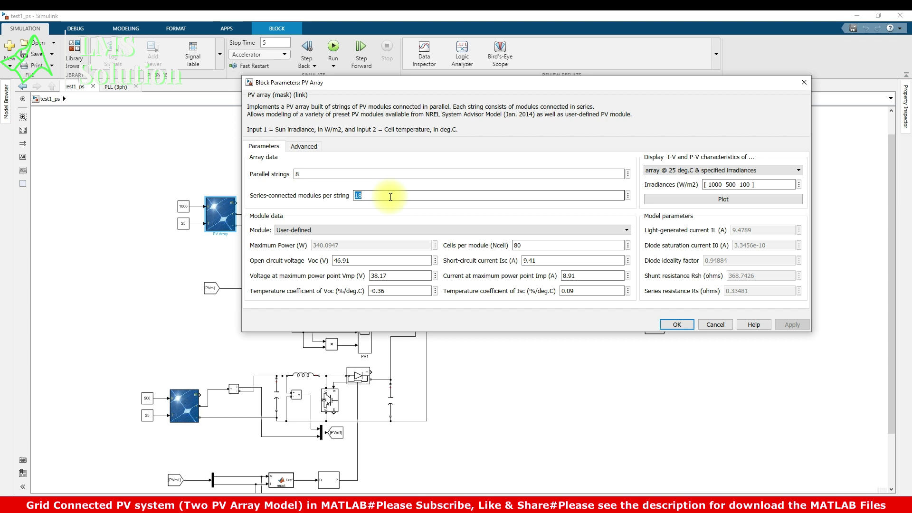
{"action": "left_click", "coordinate": [691, 199]}
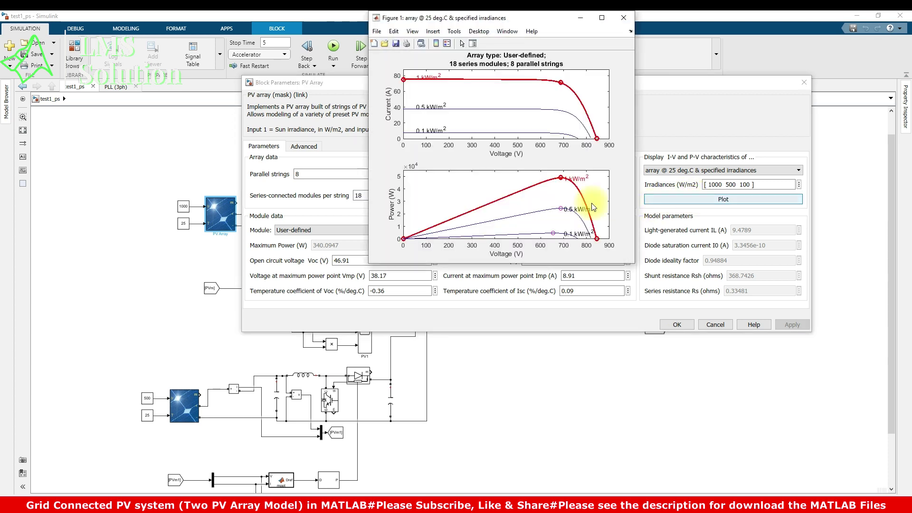
{"action": "left_click", "coordinate": [560, 177]}
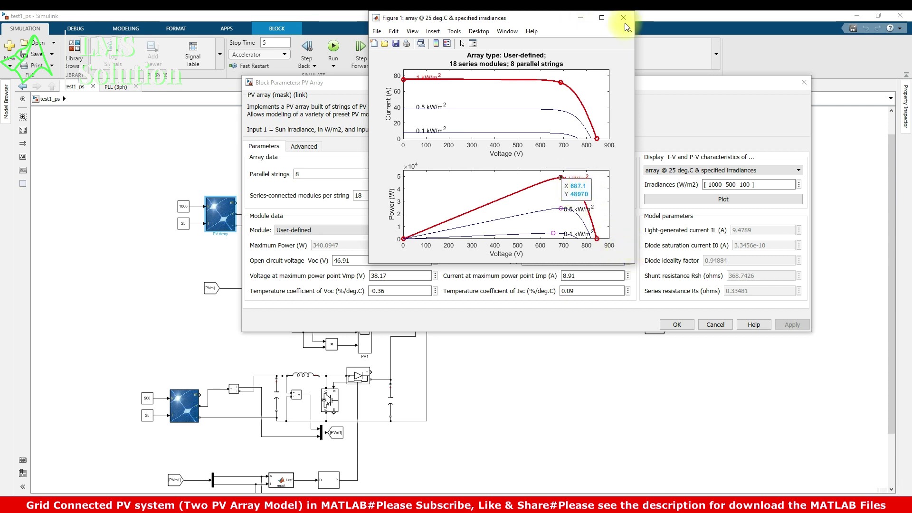
{"action": "left_click", "coordinate": [623, 18]}
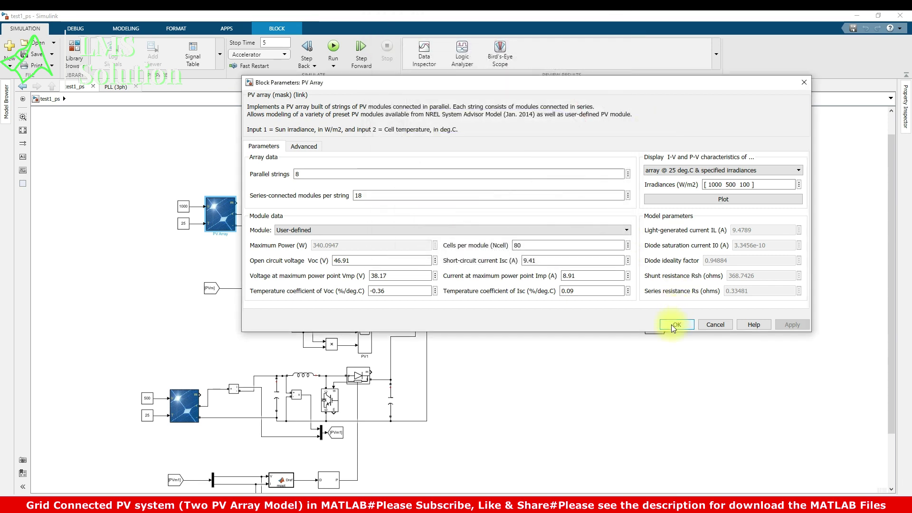
{"action": "left_click", "coordinate": [692, 200]}
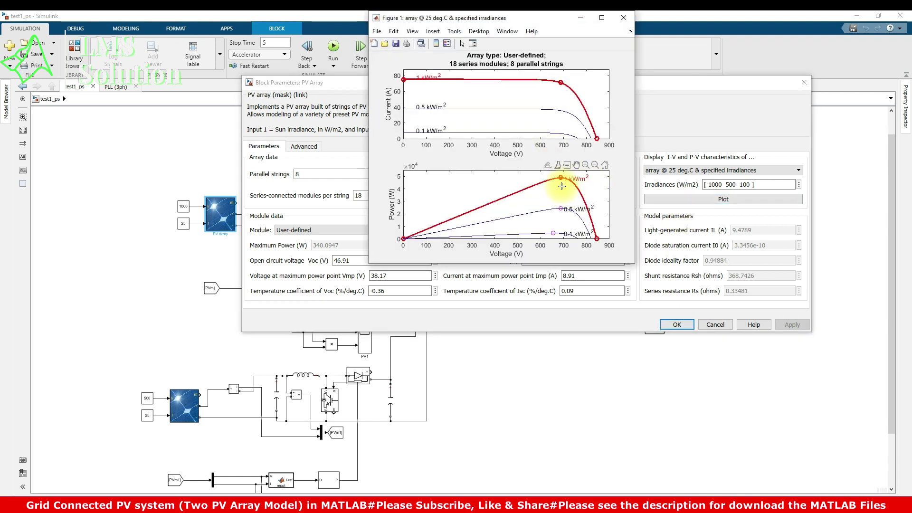
{"action": "left_click", "coordinate": [561, 177]}
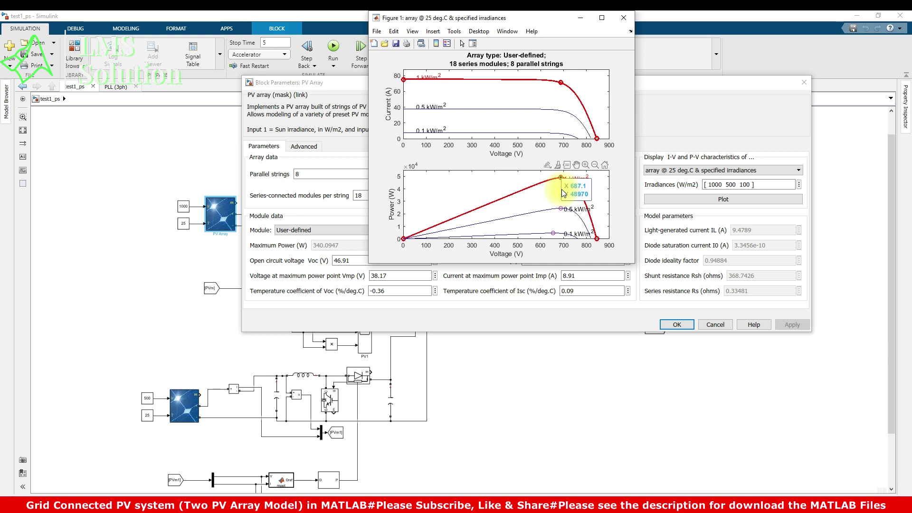
{"action": "left_click", "coordinate": [623, 16]}
{"action": "left_click", "coordinate": [672, 321]}
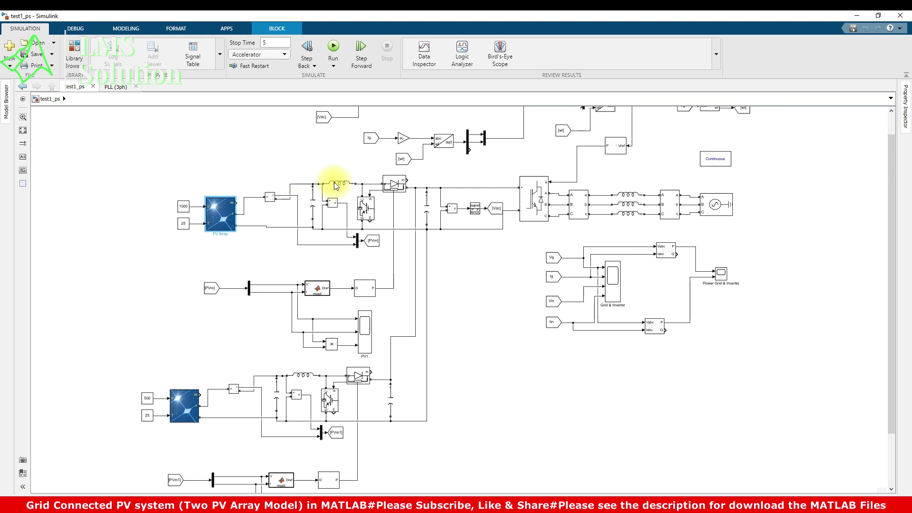
Inspect the DC-link capacitor, the upper array's MPPT function block and the current signal feeding it.
{"action": "left_click", "coordinate": [426, 209]}
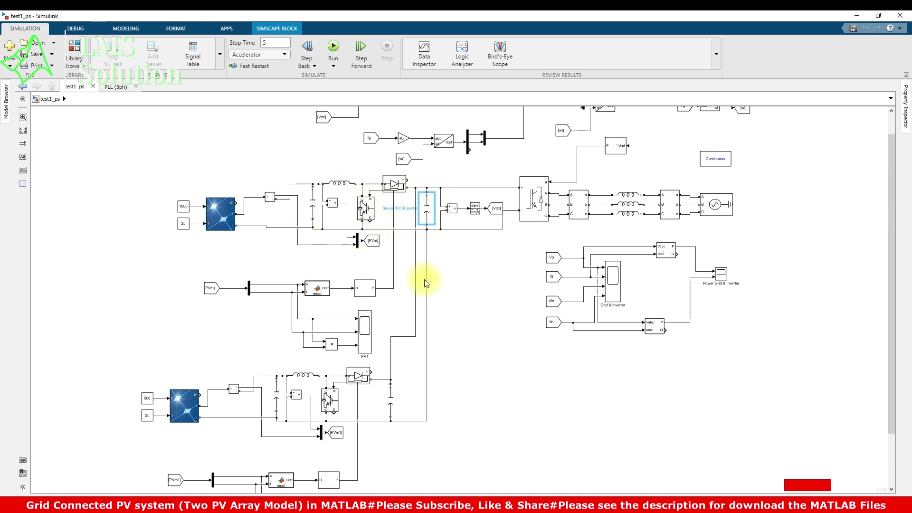
{"action": "scroll", "coordinate": [313, 294], "scroll_direction": "up", "scroll_amount": 2}
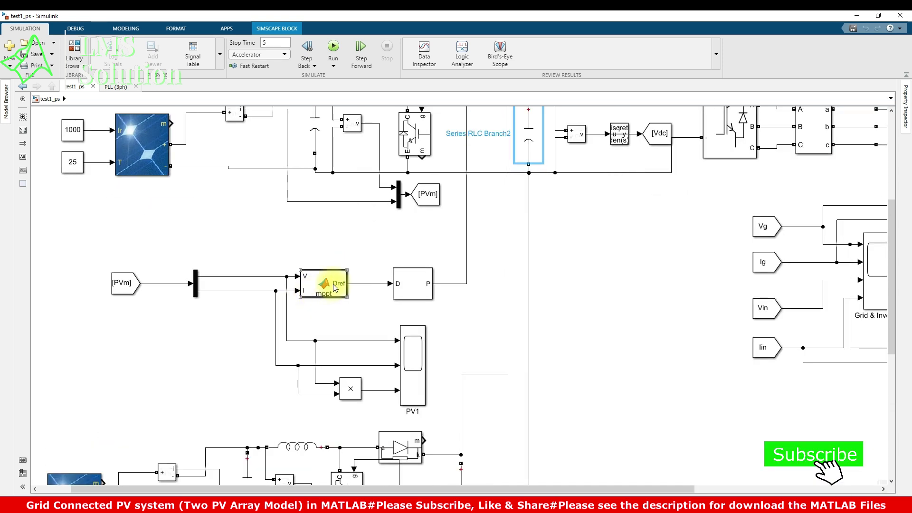
{"action": "scroll", "coordinate": [328, 287], "scroll_direction": "down", "scroll_amount": 2}
{"action": "scroll", "coordinate": [332, 287], "scroll_direction": "up", "scroll_amount": 2}
{"action": "left_click", "coordinate": [332, 284]}
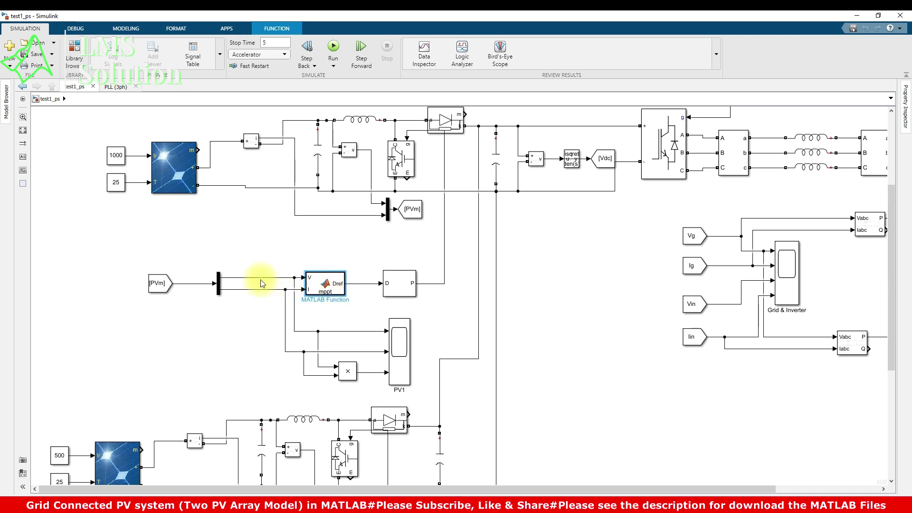
{"action": "left_click", "coordinate": [250, 289]}
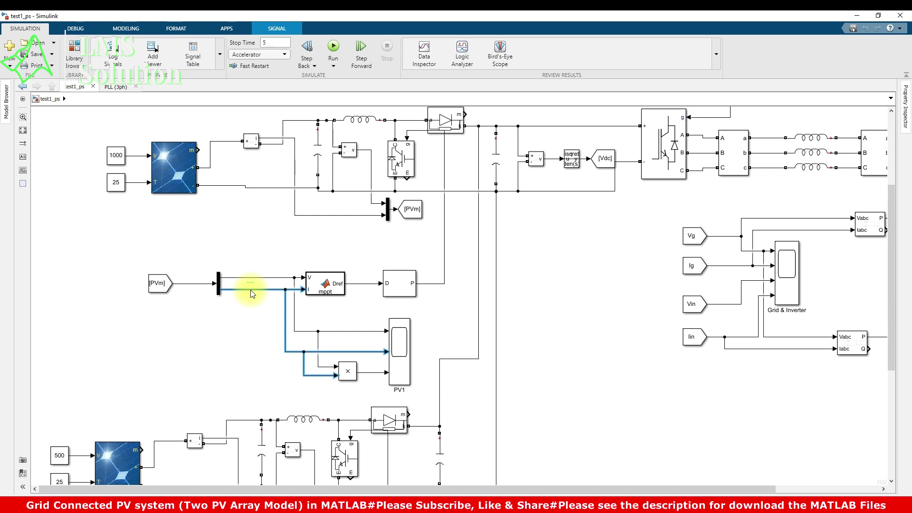
Open the upper array's MPPT function code and examine the lines computing P, delv and delp in an enlarged editor.
{"action": "double_click", "coordinate": [327, 280]}
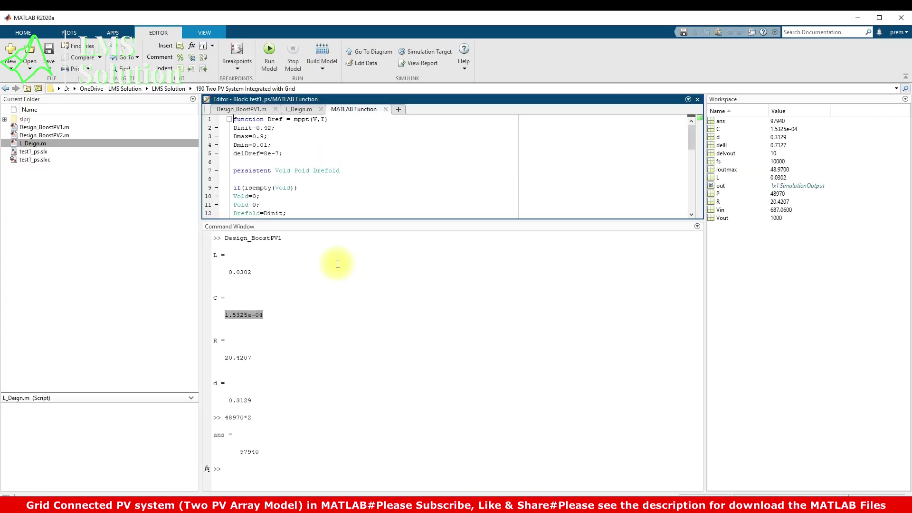
{"action": "left_click_drag", "start_coordinate": [350, 220], "coordinate": [351, 374]}
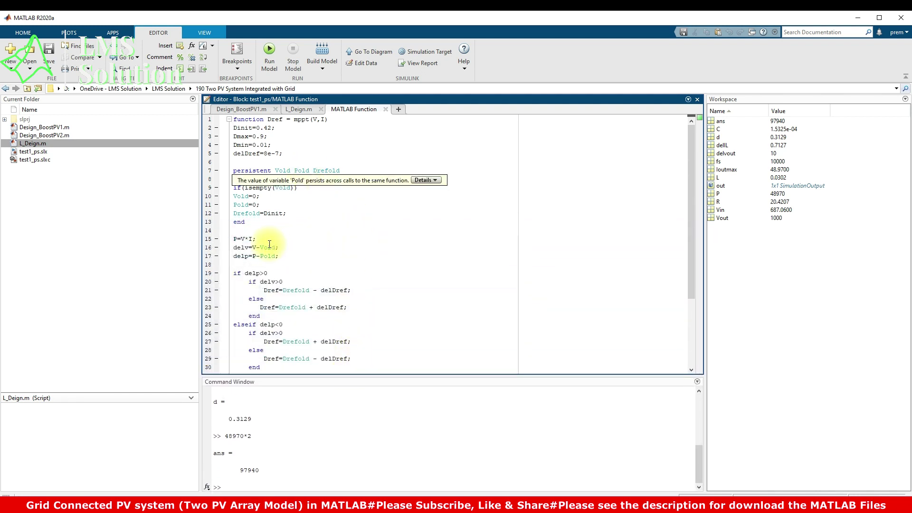
{"action": "left_click_drag", "start_coordinate": [257, 238], "coordinate": [221, 239]}
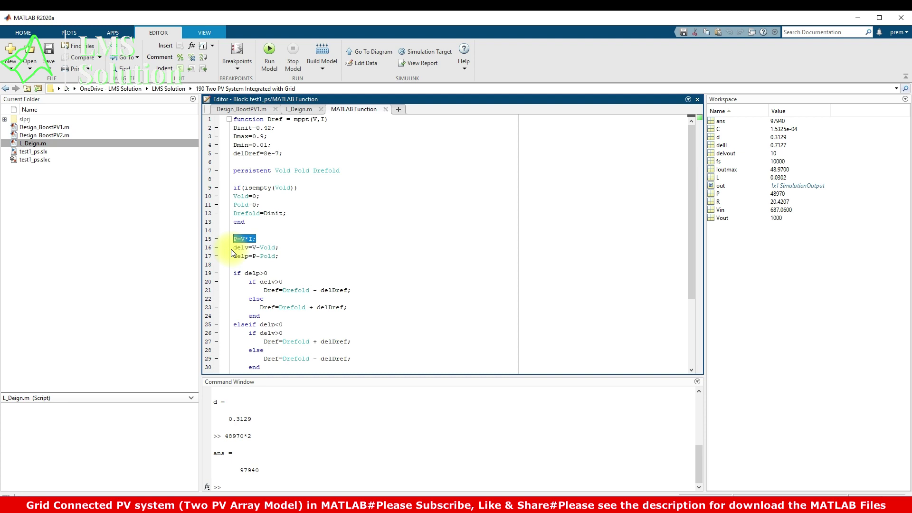
{"action": "left_click_drag", "start_coordinate": [285, 247], "coordinate": [213, 247]}
{"action": "left_click_drag", "start_coordinate": [281, 255], "coordinate": [228, 256]}
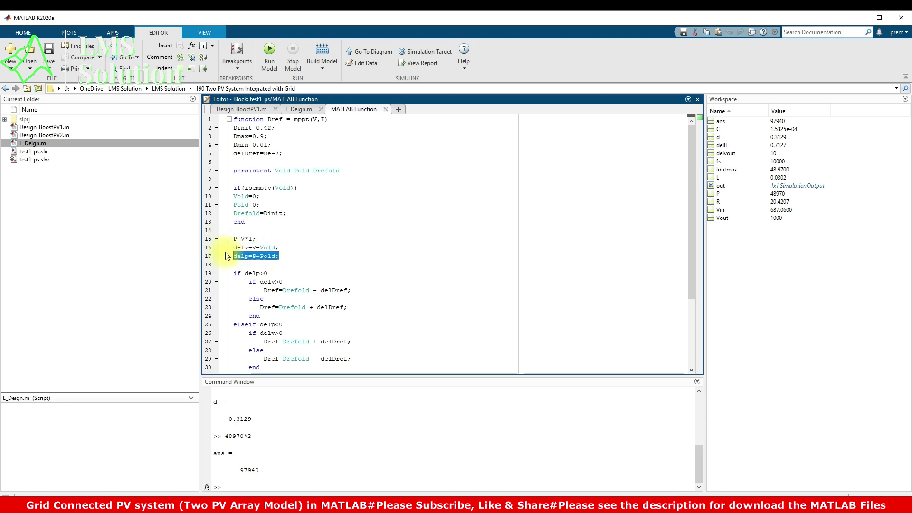
{"action": "left_click", "coordinate": [315, 263]}
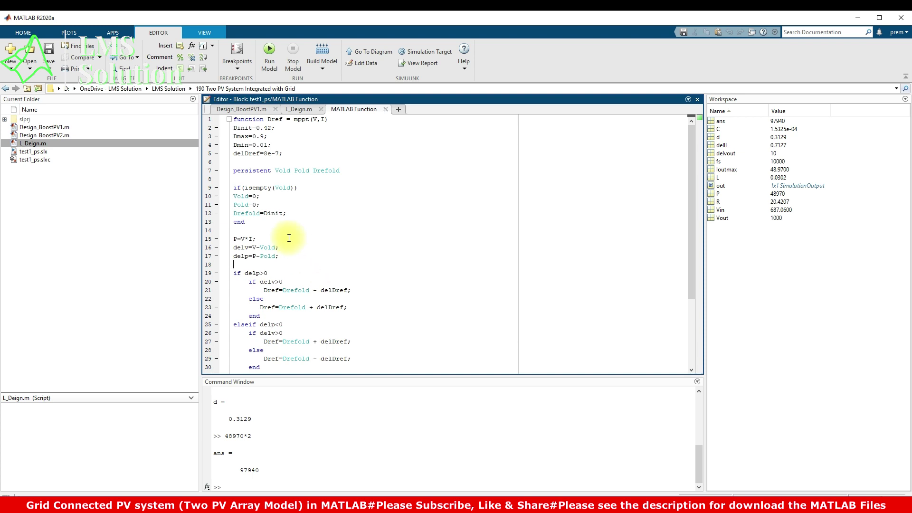
Highlight the Dref=Drefold - delDref update for positive delp and delv, and return to the Simulink model.
{"action": "scroll", "coordinate": [291, 234], "scroll_direction": "down", "scroll_amount": 3}
{"action": "left_click_drag", "start_coordinate": [245, 196], "coordinate": [356, 214]}
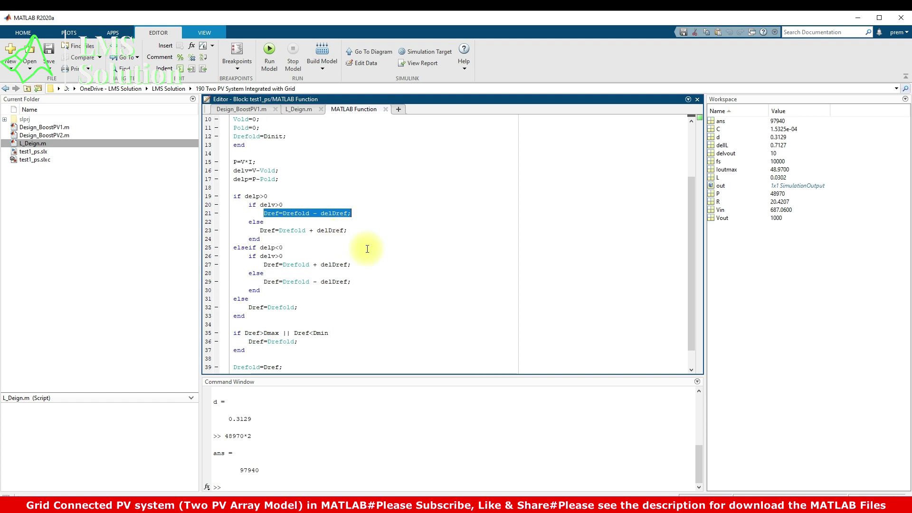
{"action": "left_click", "coordinate": [408, 505]}
{"action": "left_click", "coordinate": [340, 484]}
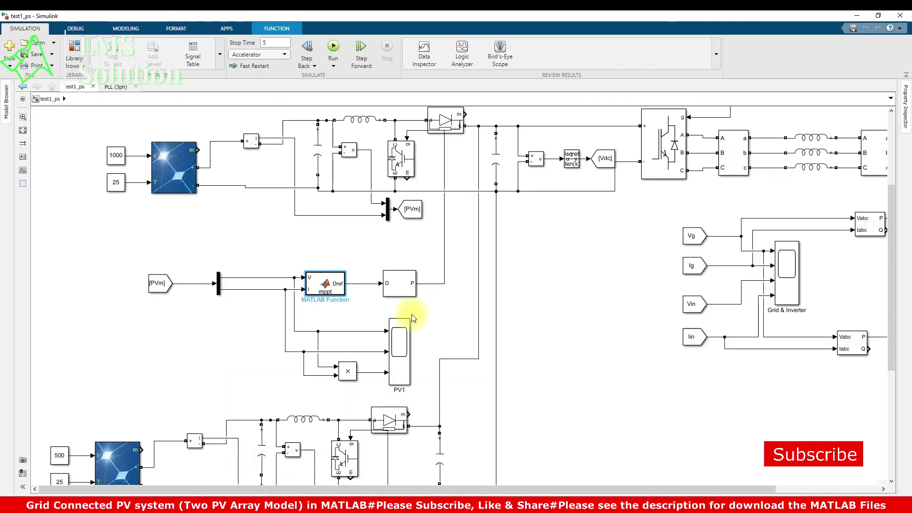
Mark the DC voltage control loop, its Vdc feedback path and the 1000 reference with the annotation pen.
{"action": "left_click_drag", "start_coordinate": [891, 226], "coordinate": [890, 152]}
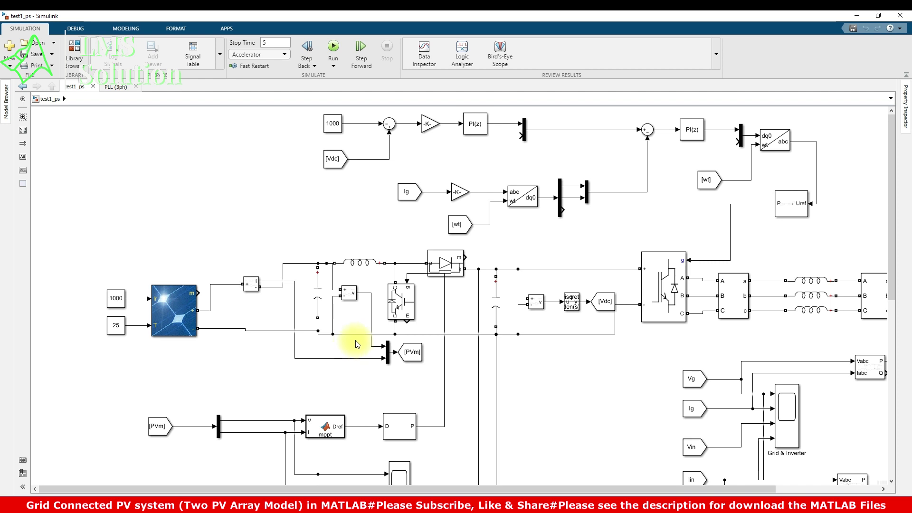
{"action": "left_click", "coordinate": [667, 295]}
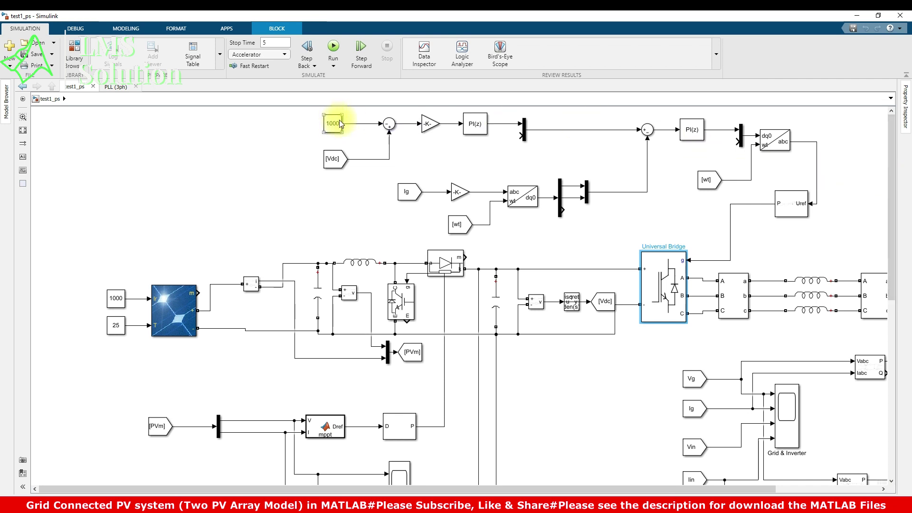
{"action": "key", "text": "ctrl+2"}
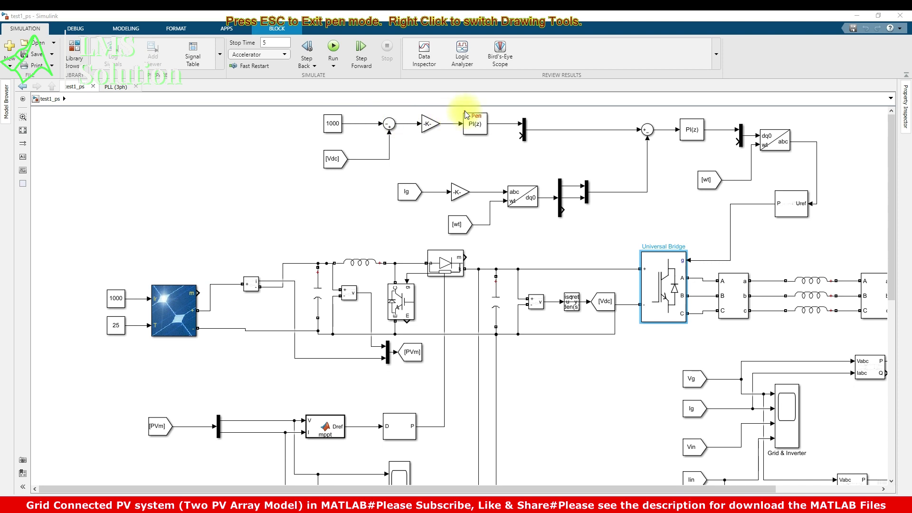
{"action": "mouse_move", "coordinate": [437, 108]}
{"action": "left_mouse_down"}
{"action": "mouse_move", "coordinate": [345, 100]}
{"action": "mouse_move", "coordinate": [299, 112]}
{"action": "mouse_move", "coordinate": [287, 162]}
{"action": "mouse_move", "coordinate": [331, 181]}
{"action": "mouse_move", "coordinate": [440, 189]}
{"action": "mouse_move", "coordinate": [510, 155]}
{"action": "mouse_move", "coordinate": [492, 112]}
{"action": "mouse_move", "coordinate": [438, 101]}
{"action": "left_mouse_up"}
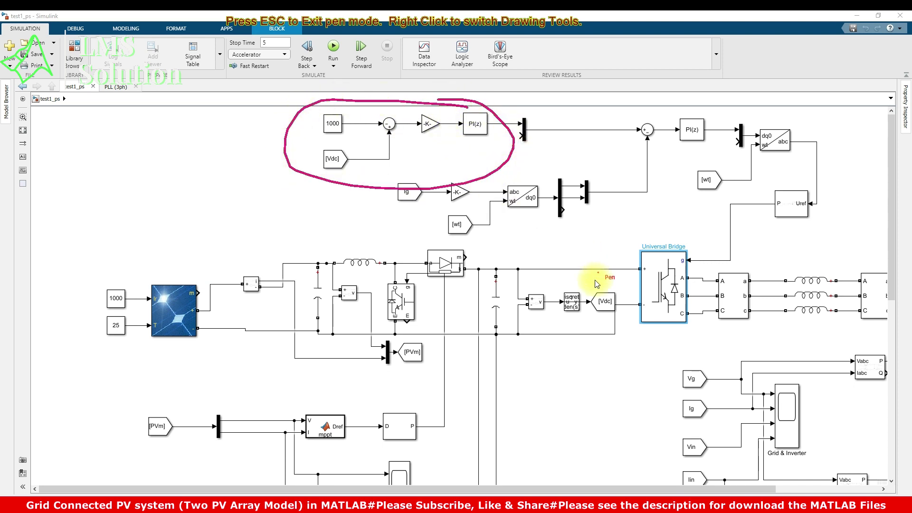
{"action": "mouse_move", "coordinate": [599, 293]}
{"action": "left_mouse_down"}
{"action": "mouse_move", "coordinate": [576, 252]}
{"action": "mouse_move", "coordinate": [395, 169]}
{"action": "left_mouse_up"}
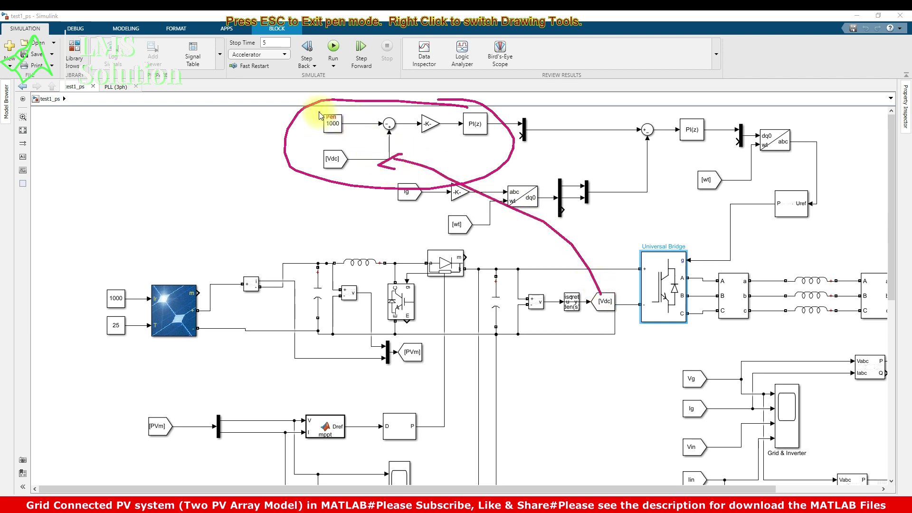
{"action": "left_click_drag", "start_coordinate": [322, 122], "coordinate": [328, 114]}
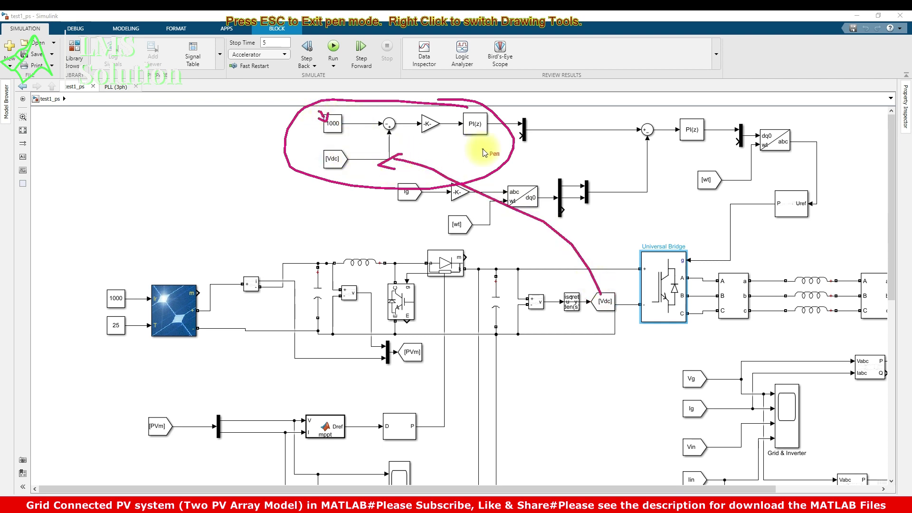
{"action": "key", "text": "Escape"}
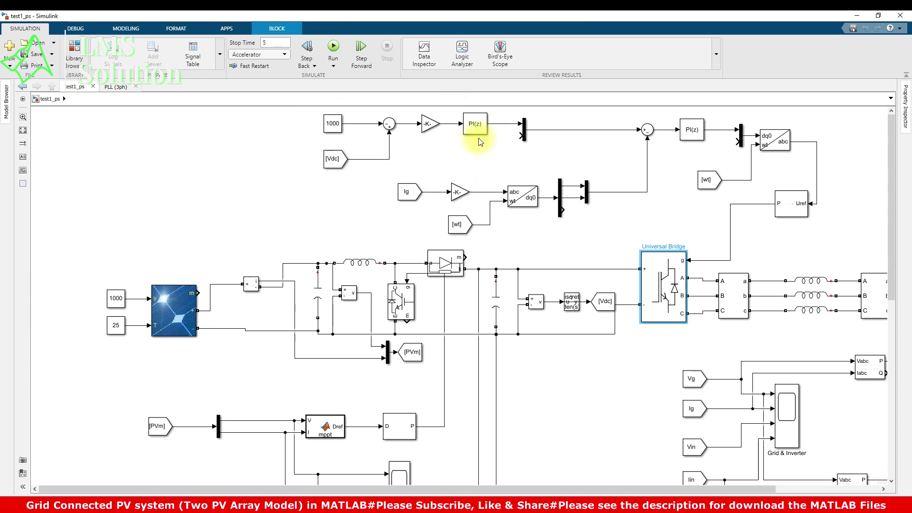
Point out the voltage loop's PI controller and its output signal with annotation pen arrows.
{"action": "key", "text": "ctrl+alt+p"}
{"action": "left_click_drag", "start_coordinate": [480, 154], "coordinate": [476, 137]}
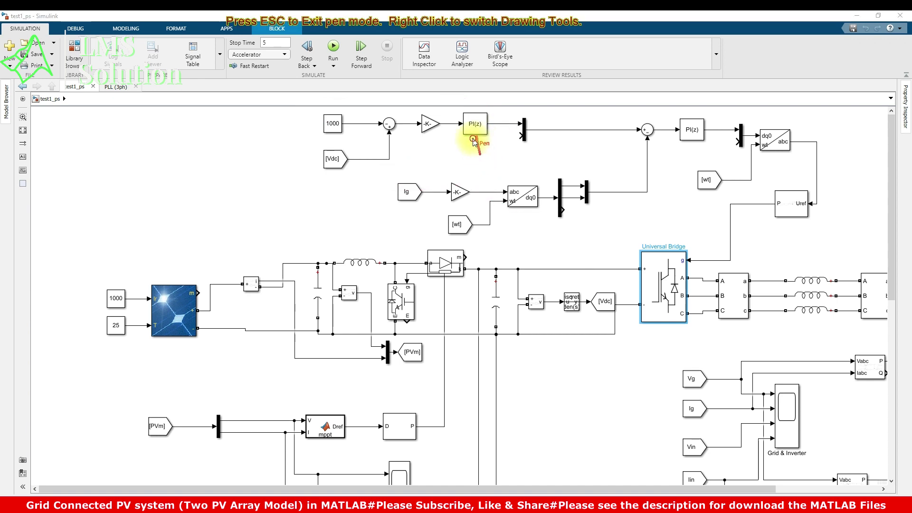
{"action": "left_click_drag", "start_coordinate": [505, 100], "coordinate": [506, 123]}
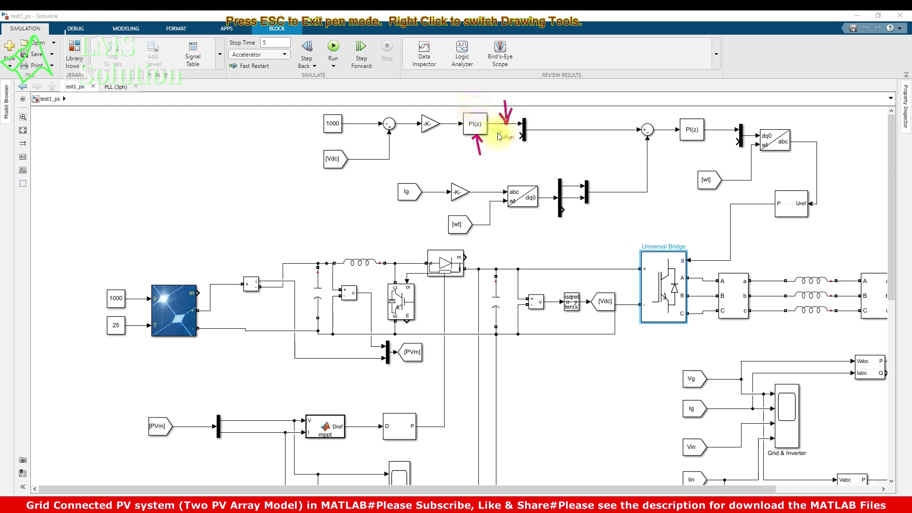
{"action": "key", "text": "Escape"}
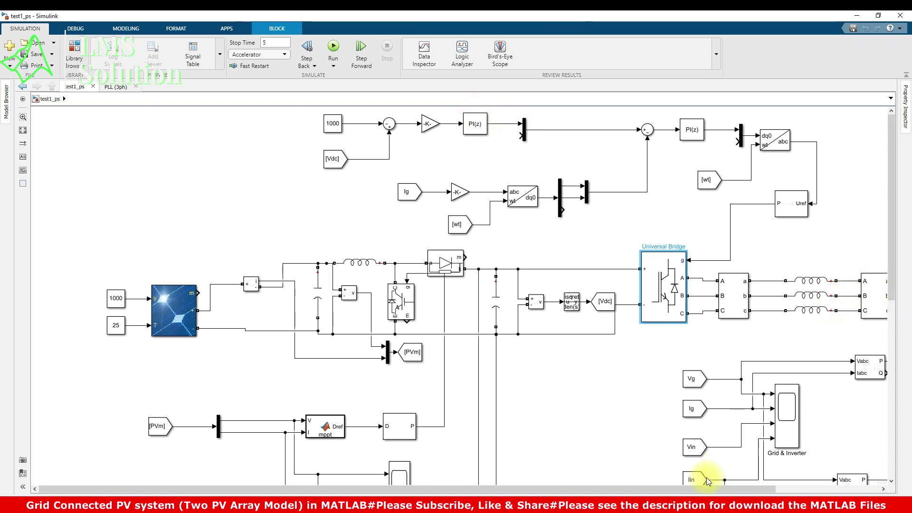
Locate the grid current signal Ig feeding the abc-to-dq0 transform and tick its two used outputs with the annotation pen.
{"action": "left_click_drag", "start_coordinate": [635, 490], "coordinate": [725, 482]}
{"action": "left_click", "coordinate": [757, 301]}
{"action": "left_click", "coordinate": [286, 189]}
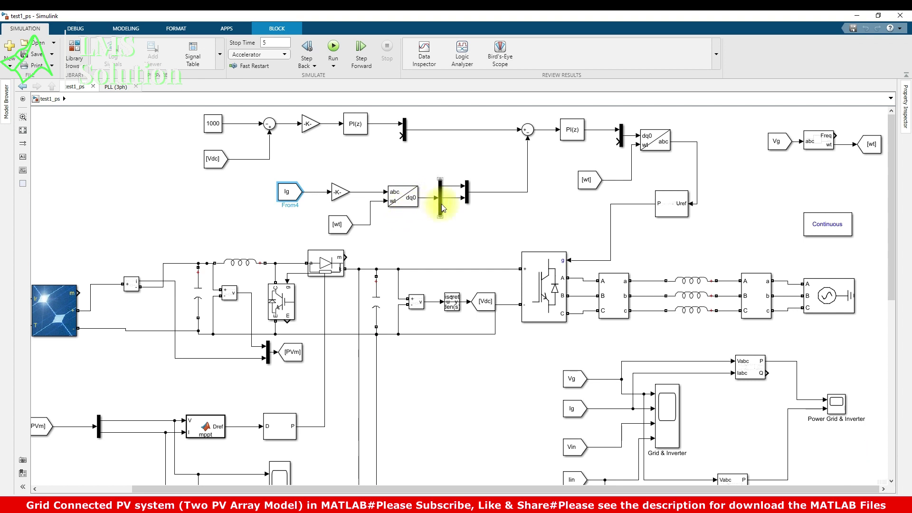
{"action": "key", "text": "F9"}
{"action": "mouse_move", "coordinate": [445, 183]}
{"action": "left_mouse_down"}
{"action": "mouse_move", "coordinate": [457, 180]}
{"action": "mouse_move", "coordinate": [463, 193]}
{"action": "left_mouse_up"}
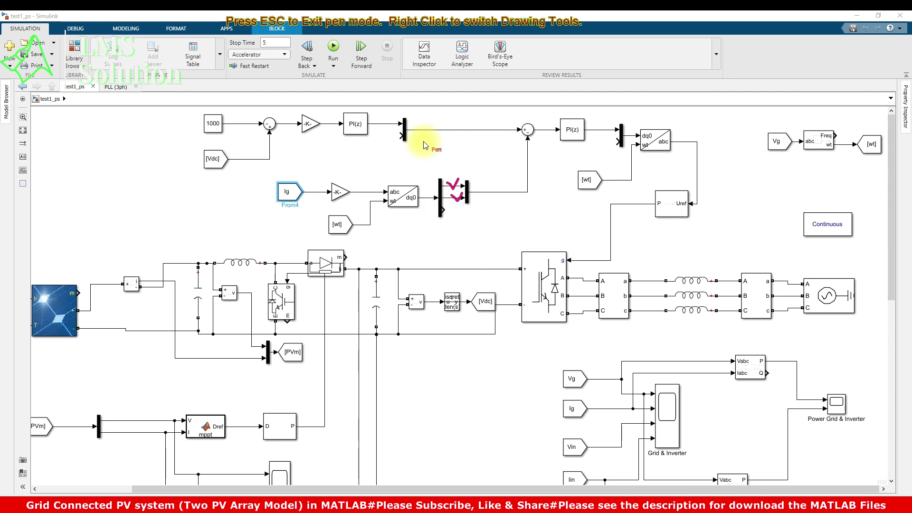
Mark the current-reference mux, the PV-to-grid power path, the current summing junction and the second PI controller with the pen.
{"action": "mouse_move", "coordinate": [404, 112]}
{"action": "left_mouse_down"}
{"action": "mouse_move", "coordinate": [384, 142]}
{"action": "mouse_move", "coordinate": [422, 135]}
{"action": "mouse_move", "coordinate": [415, 121]}
{"action": "mouse_move", "coordinate": [421, 130]}
{"action": "left_mouse_up"}
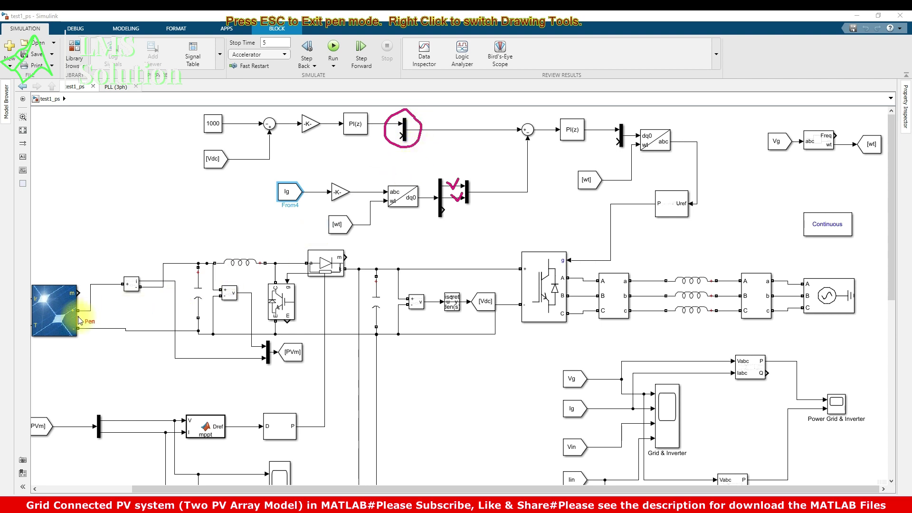
{"action": "left_click_drag", "start_coordinate": [144, 308], "coordinate": [803, 290]}
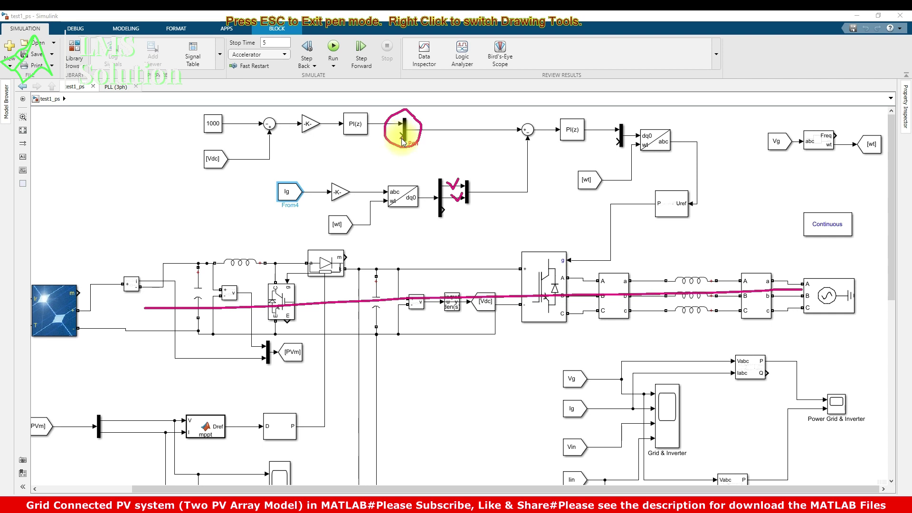
{"action": "mouse_move", "coordinate": [533, 127]}
{"action": "left_mouse_down"}
{"action": "mouse_move", "coordinate": [498, 131]}
{"action": "mouse_move", "coordinate": [508, 149]}
{"action": "mouse_move", "coordinate": [529, 148]}
{"action": "mouse_move", "coordinate": [534, 119]}
{"action": "left_mouse_up"}
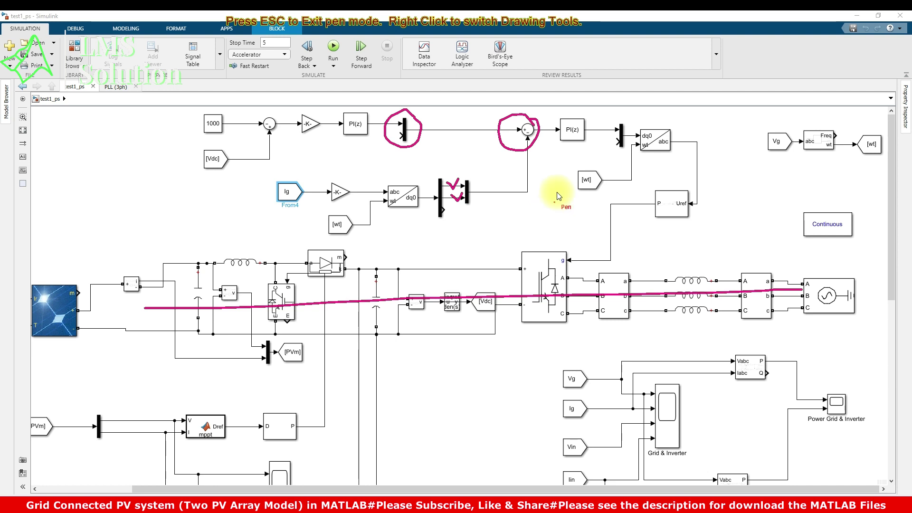
{"action": "mouse_move", "coordinate": [565, 148]}
{"action": "left_mouse_down"}
{"action": "mouse_move", "coordinate": [600, 115]}
{"action": "mouse_move", "coordinate": [567, 107]}
{"action": "mouse_move", "coordinate": [549, 127]}
{"action": "mouse_move", "coordinate": [561, 148]}
{"action": "left_mouse_up"}
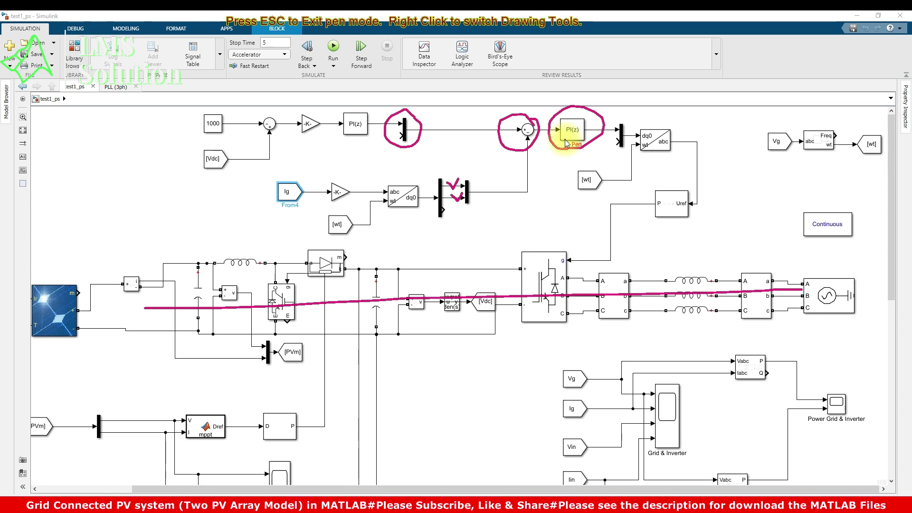
{"action": "key", "text": "Escape"}
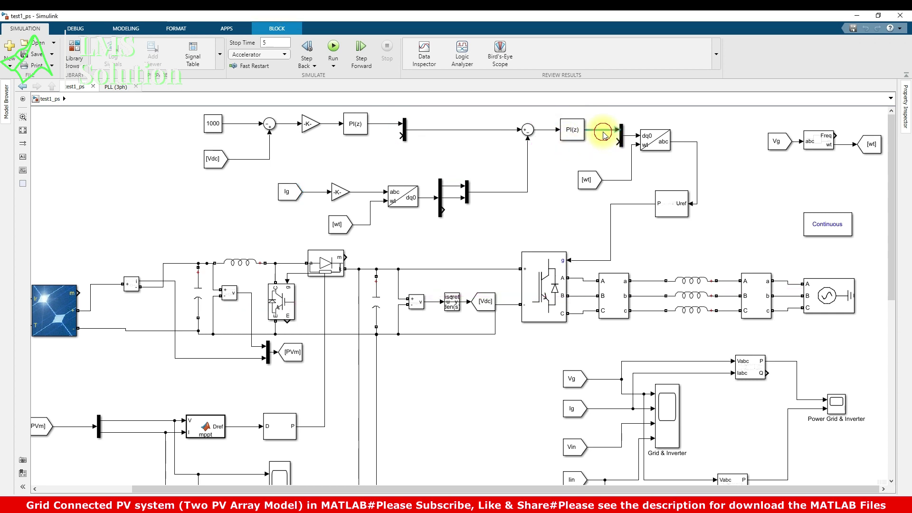
Inspect the current PI controller's output signal and the dq0 to abc transformation block.
{"action": "left_click", "coordinate": [602, 130]}
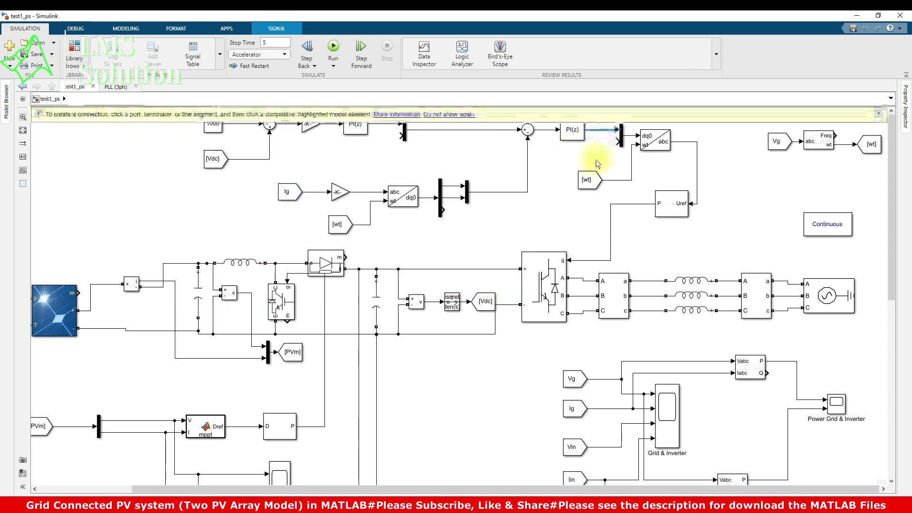
{"action": "left_click", "coordinate": [878, 112]}
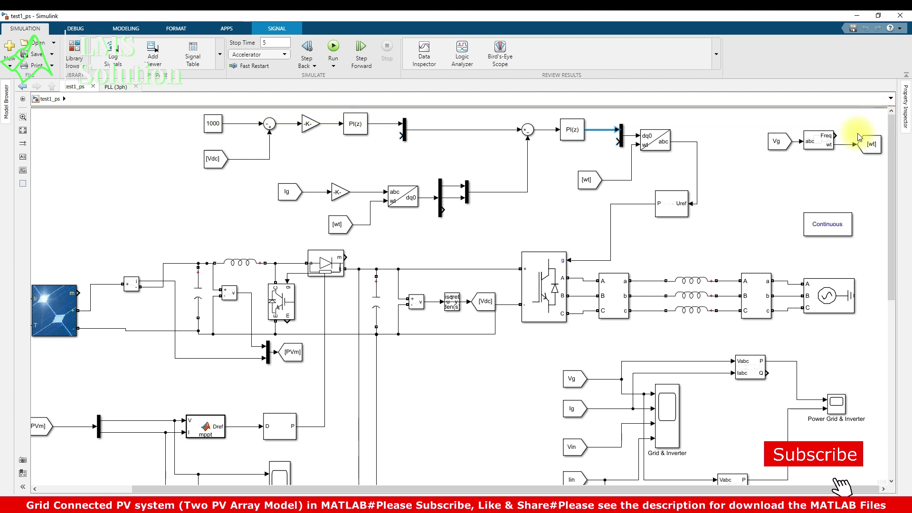
{"action": "left_click", "coordinate": [600, 137]}
{"action": "left_click_drag", "start_coordinate": [628, 117], "coordinate": [694, 159]}
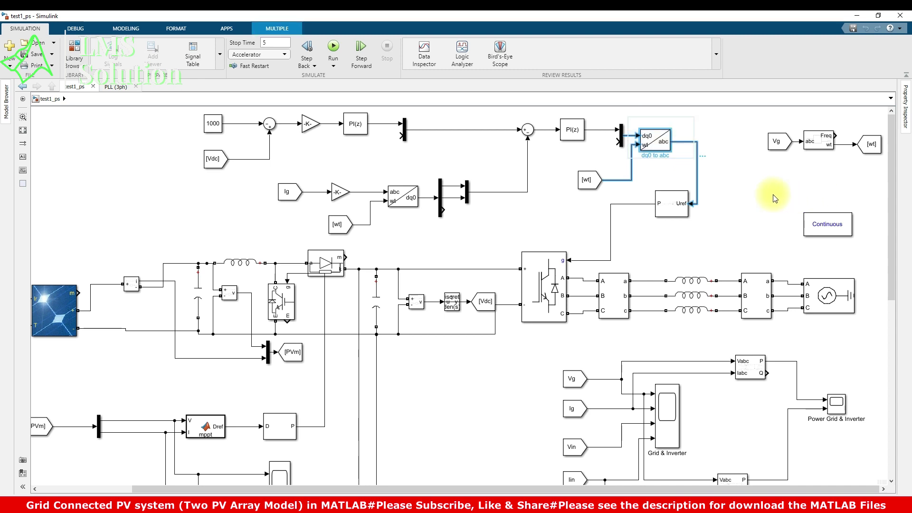
{"action": "left_click", "coordinate": [752, 196]}
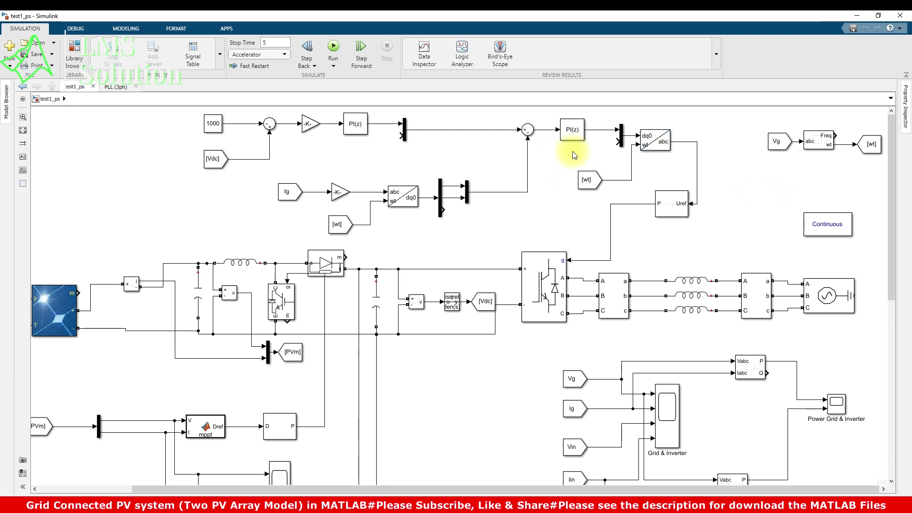
Inspect the two-level PWM generator and the gate signal it sends to the inverter bridge.
{"action": "left_click", "coordinate": [672, 214]}
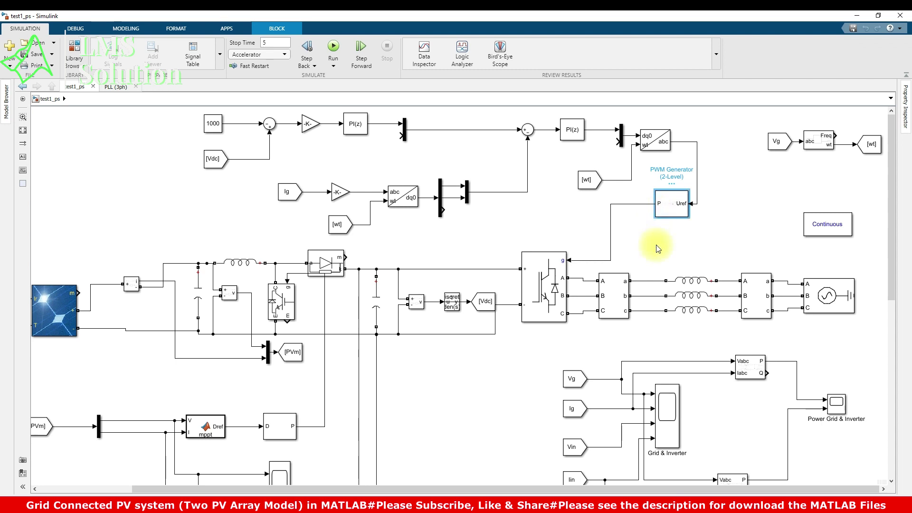
{"action": "left_click", "coordinate": [636, 243]}
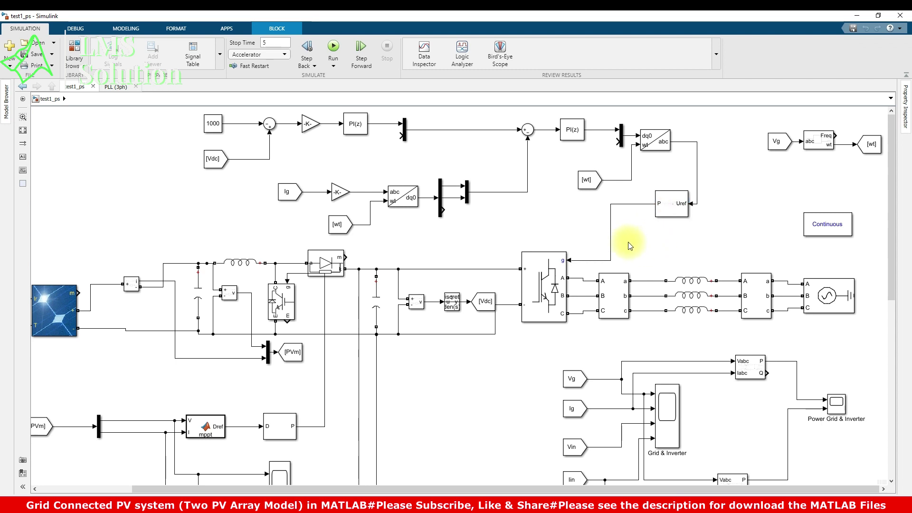
{"action": "left_click", "coordinate": [612, 233]}
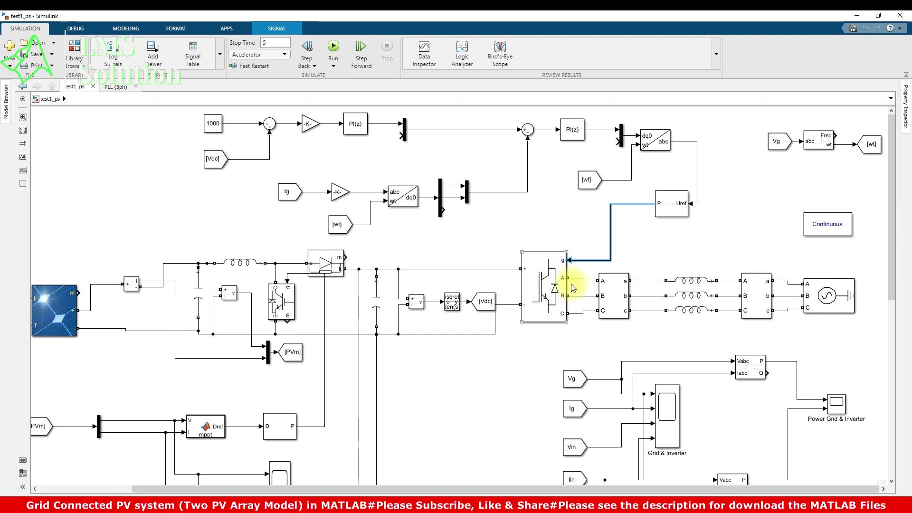
Trace the power flow from both PV arrays through the inverter to the grid with the annotation pen.
{"action": "left_click_drag", "start_coordinate": [891, 227], "coordinate": [895, 265]}
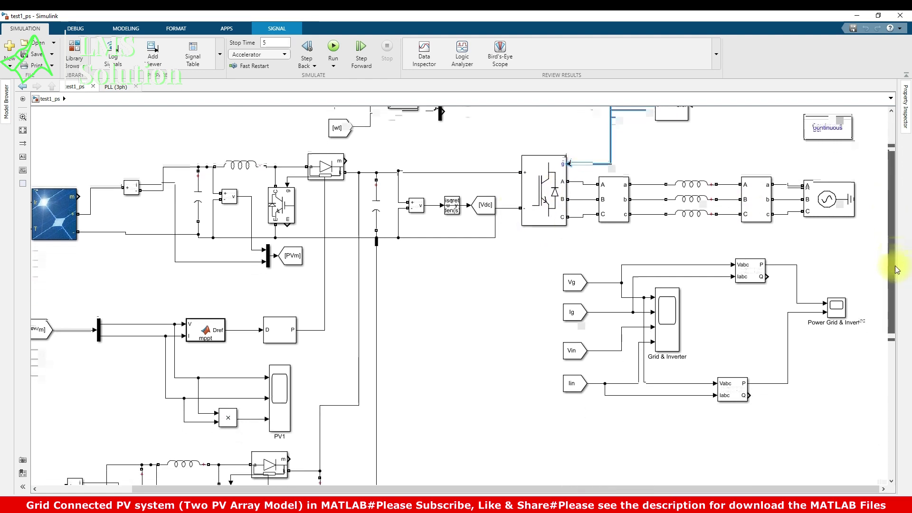
{"action": "scroll", "coordinate": [468, 270], "scroll_direction": "down", "scroll_amount": 3}
{"action": "key", "text": "F10"}
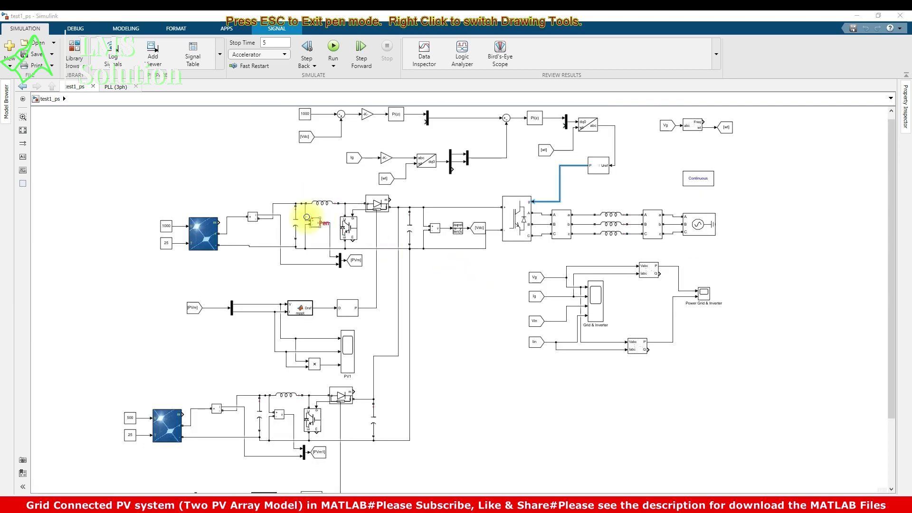
{"action": "left_click_drag", "start_coordinate": [204, 229], "coordinate": [694, 227]}
{"action": "mouse_move", "coordinate": [182, 420]}
{"action": "left_mouse_down"}
{"action": "mouse_move", "coordinate": [391, 411]}
{"action": "mouse_move", "coordinate": [402, 266]}
{"action": "mouse_move", "coordinate": [445, 231]}
{"action": "left_mouse_up"}
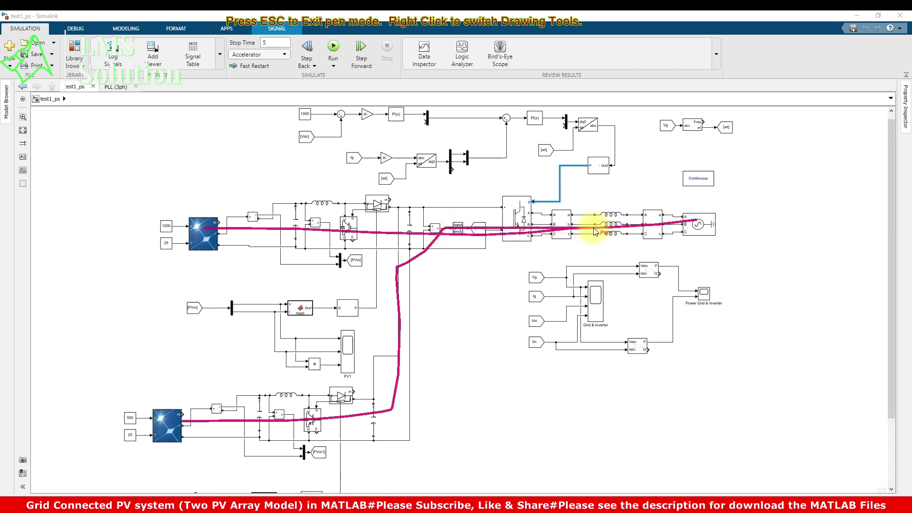
{"action": "key", "text": "Escape"}
{"action": "scroll", "coordinate": [612, 224], "scroll_direction": "up", "scroll_amount": 4}
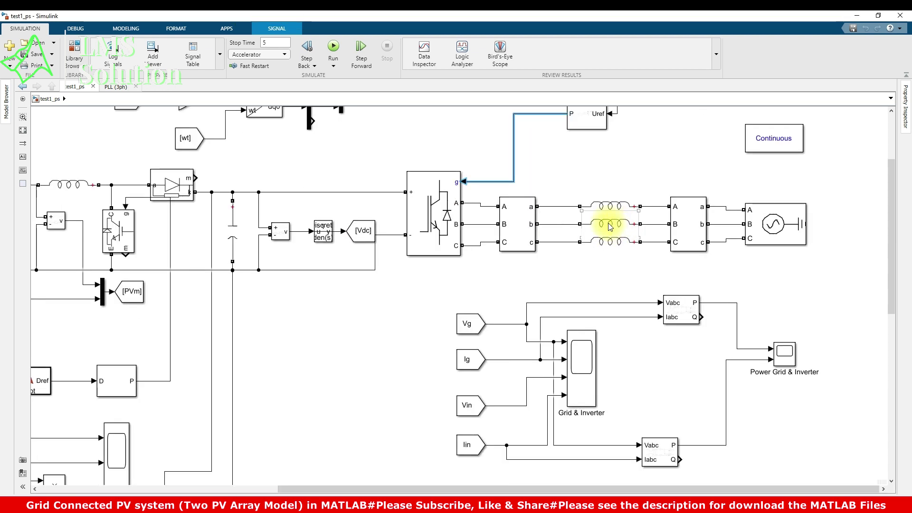
Point out the three series filter inductors between the inverter-side and grid-side measurement blocks.
{"action": "left_click_drag", "start_coordinate": [569, 191], "coordinate": [638, 257]}
{"action": "left_click", "coordinate": [637, 292]}
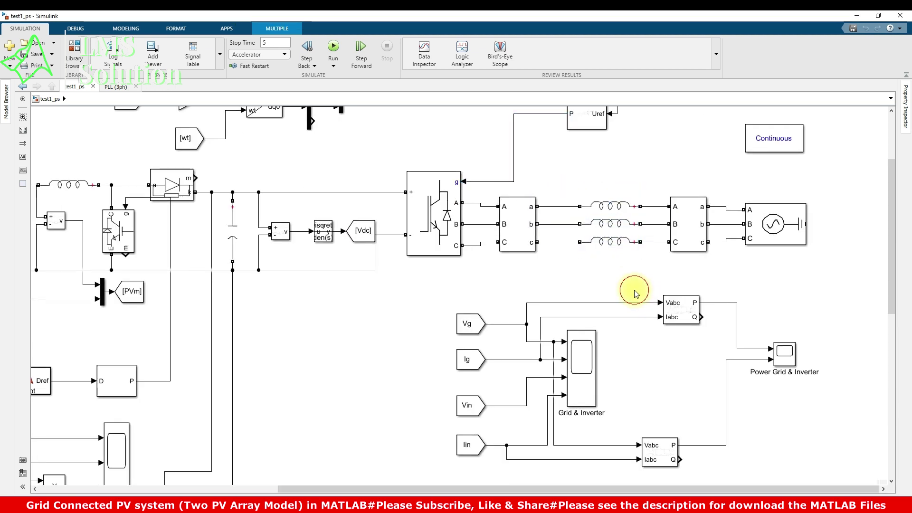
{"action": "scroll", "coordinate": [616, 237], "scroll_direction": "down", "scroll_amount": 2}
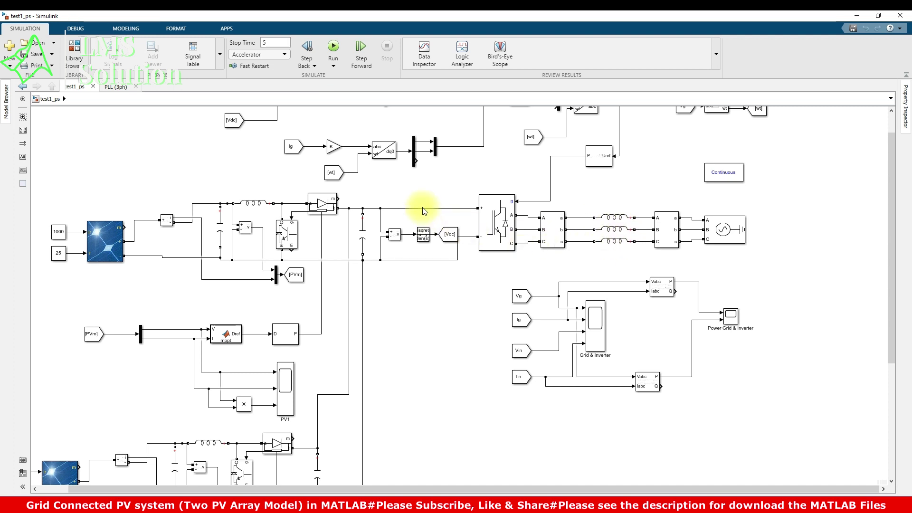
Check the phase-to-phase voltage in the parameters of the three-phase grid source.
{"action": "left_click", "coordinate": [729, 236]}
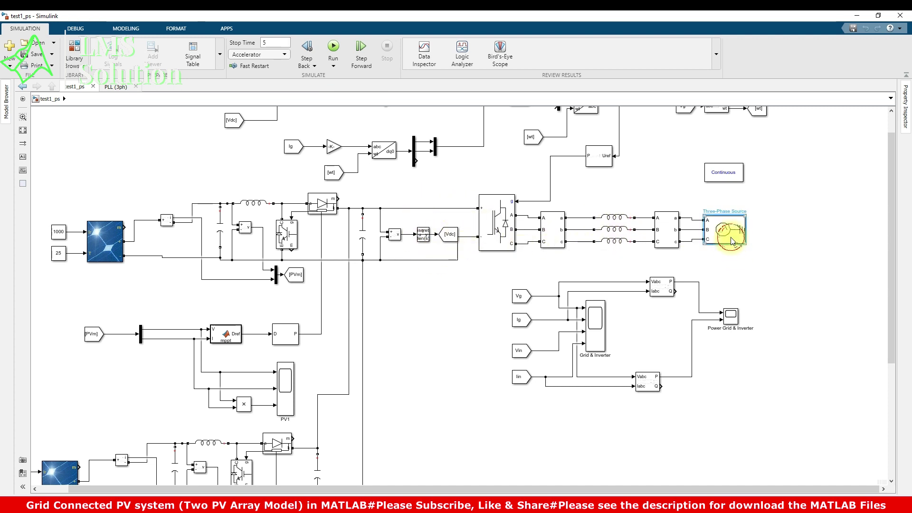
{"action": "double_click", "coordinate": [730, 237]}
{"action": "double_click", "coordinate": [613, 199]}
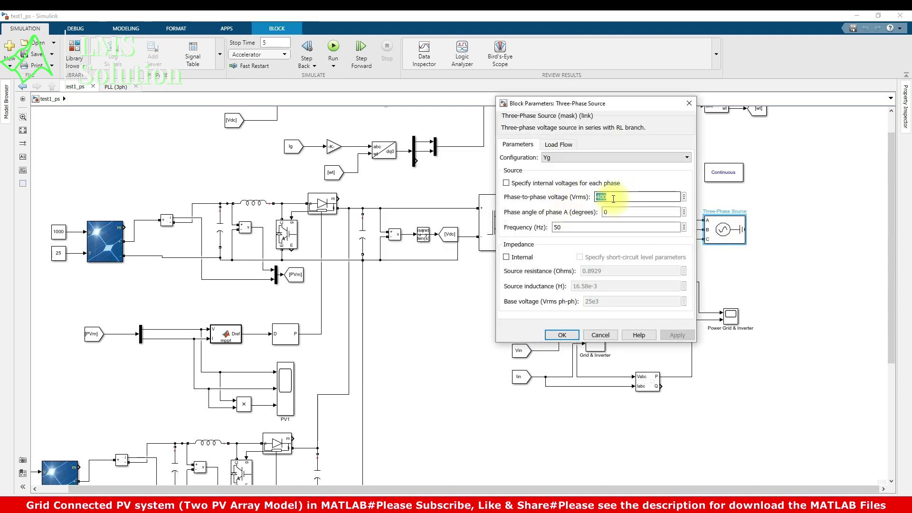
{"action": "left_click", "coordinate": [562, 334]}
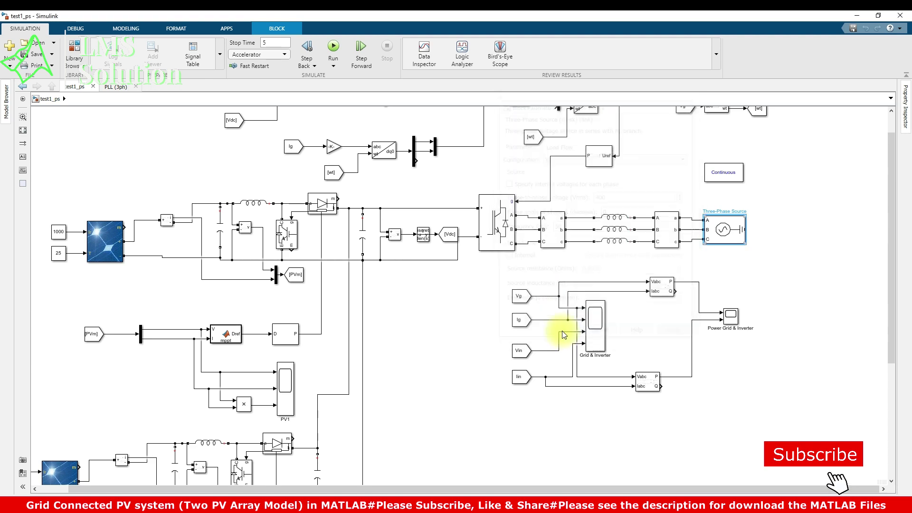
Plot the first PV array's I-V and P-V curves at 25 deg.C and inspect the maximum power point at 1000 W/m2.
{"action": "left_click", "coordinate": [99, 254]}
{"action": "double_click", "coordinate": [98, 253]}
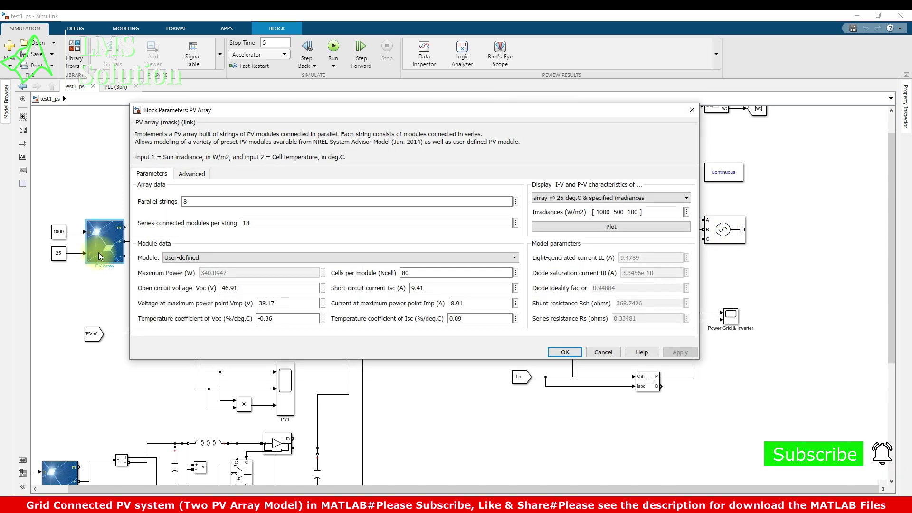
{"action": "left_click", "coordinate": [608, 227]}
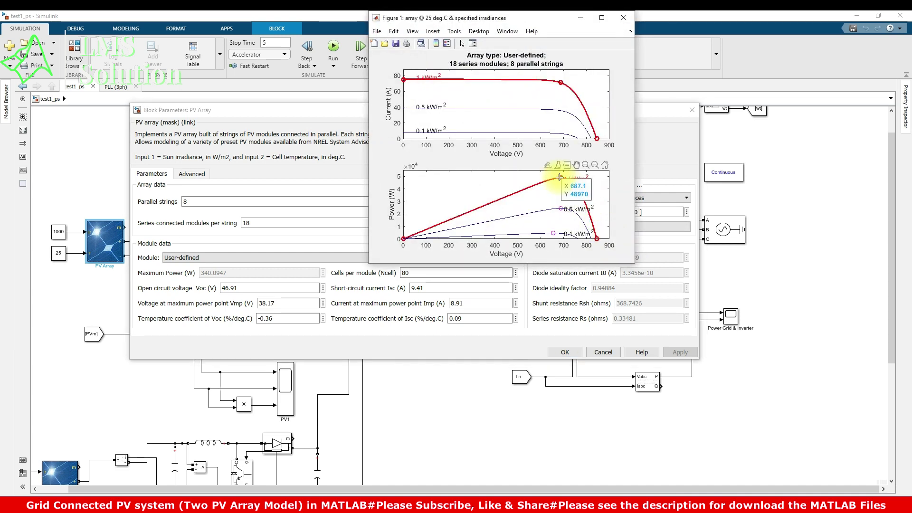
{"action": "left_click", "coordinate": [623, 18]}
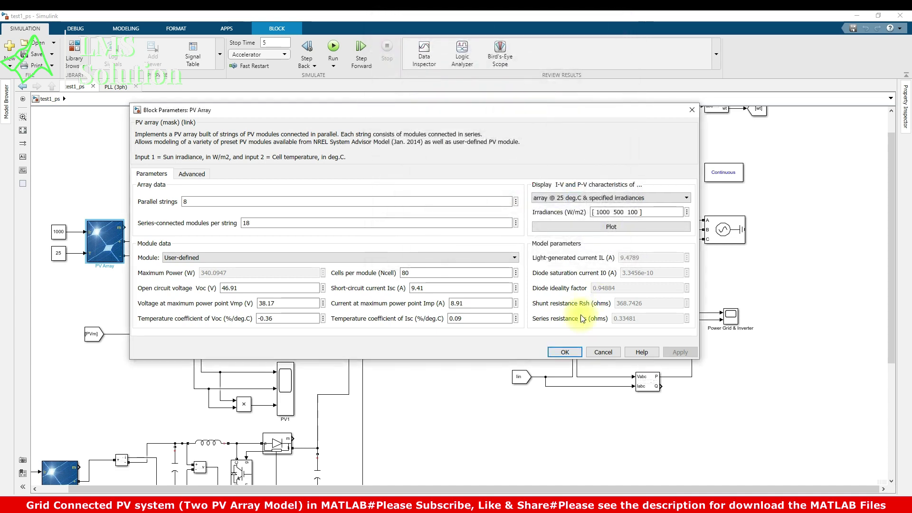
{"action": "left_click", "coordinate": [564, 352]}
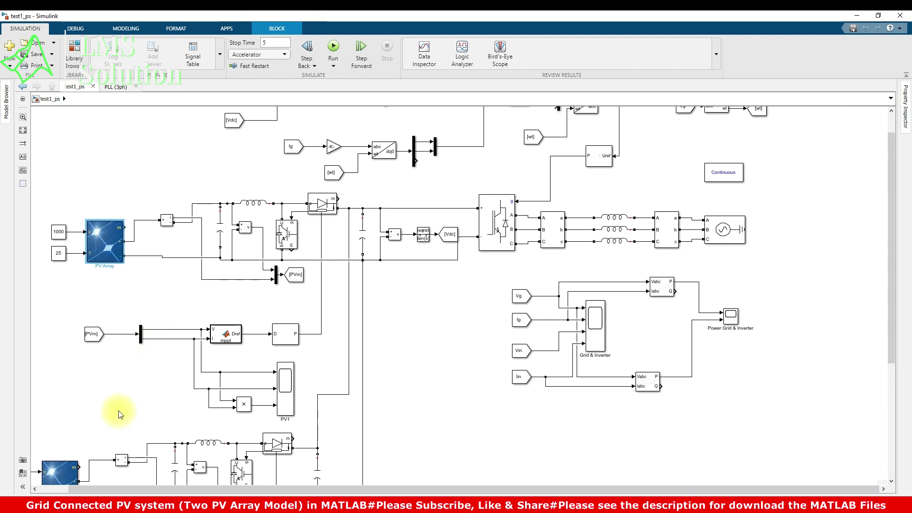
Switch to the MATLAB window, highlight the result of 48970*2 in its command output, and return to the Simulink model.
{"action": "mouse_move", "coordinate": [409, 504]}
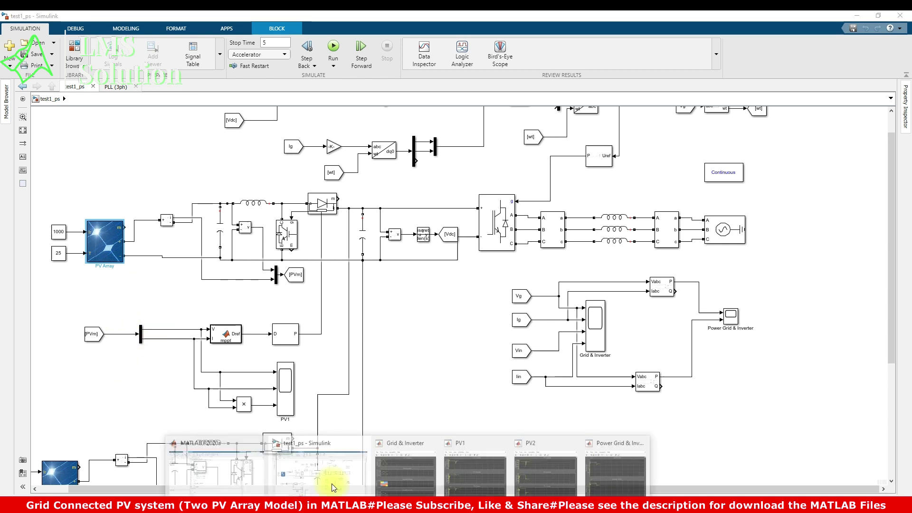
{"action": "left_click", "coordinate": [236, 477]}
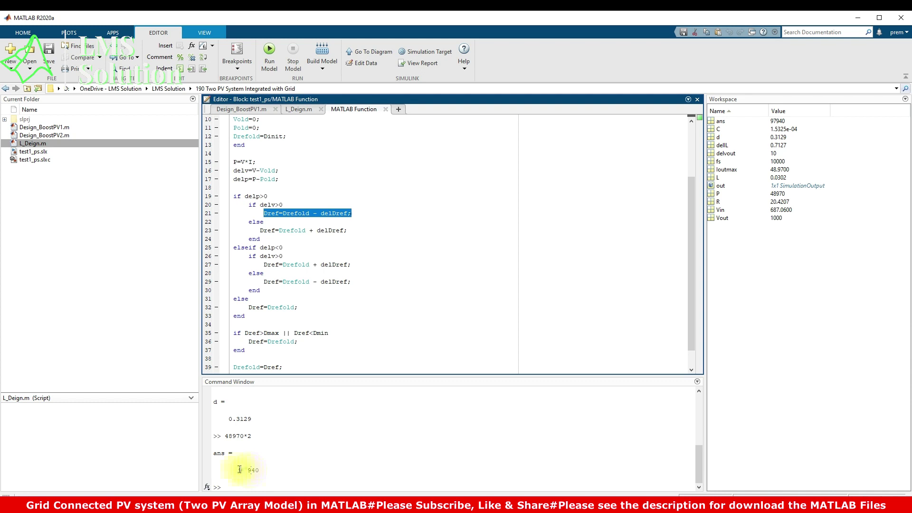
{"action": "left_click_drag", "start_coordinate": [241, 469], "coordinate": [291, 467]}
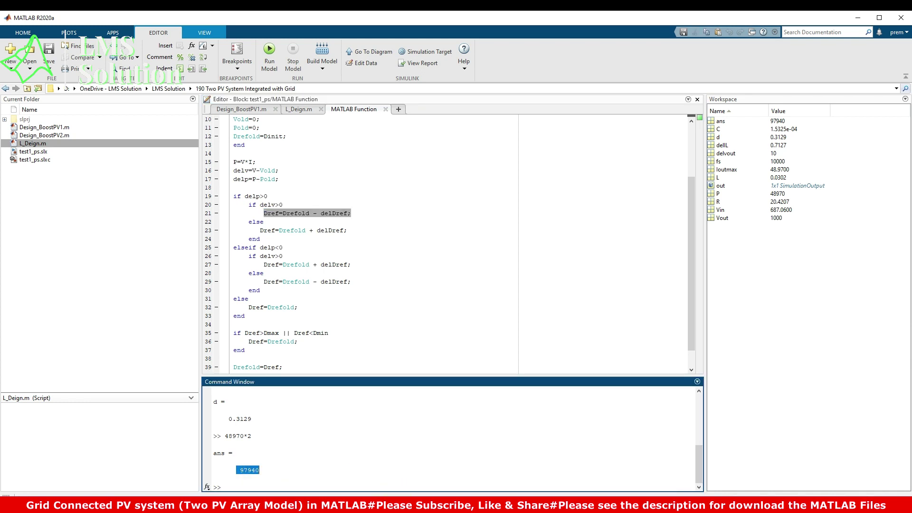
{"action": "left_click", "coordinate": [407, 504]}
{"action": "left_click", "coordinate": [317, 484]}
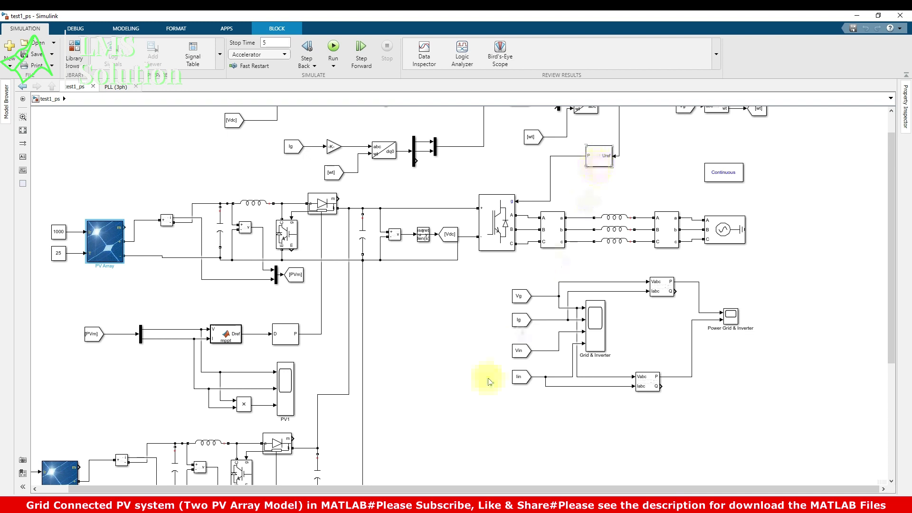
View the PV voltage, current and power waveforms in the PV1 scope.
{"action": "left_click_drag", "start_coordinate": [889, 228], "coordinate": [889, 307]}
{"action": "left_click", "coordinate": [291, 275]}
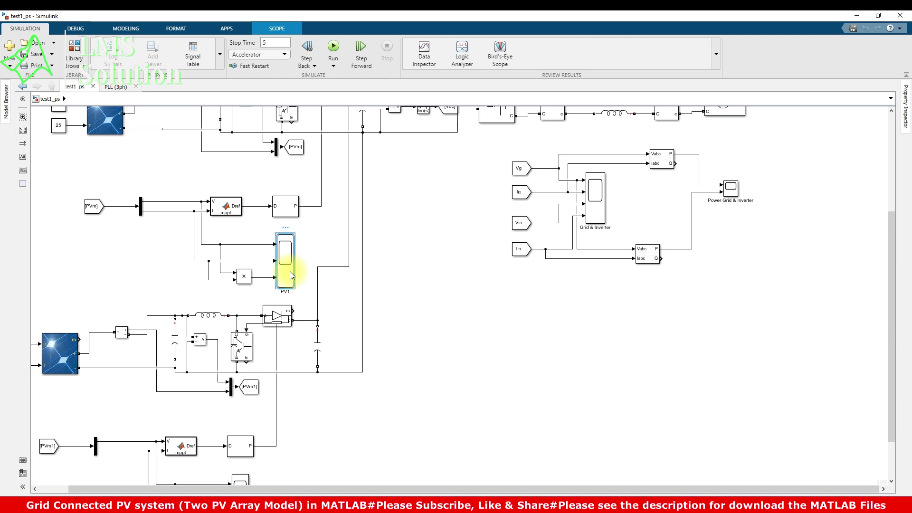
{"action": "left_click", "coordinate": [290, 272]}
{"action": "double_click", "coordinate": [289, 272]}
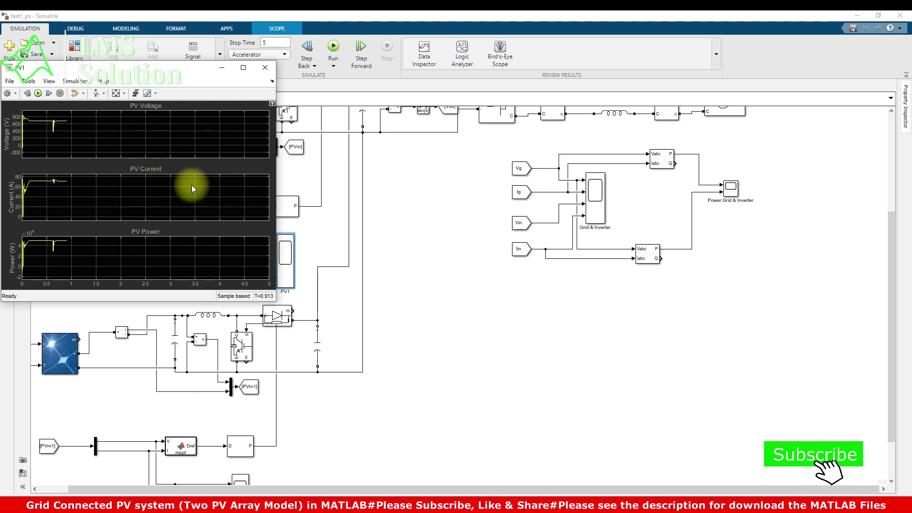
{"action": "left_click", "coordinate": [505, 363]}
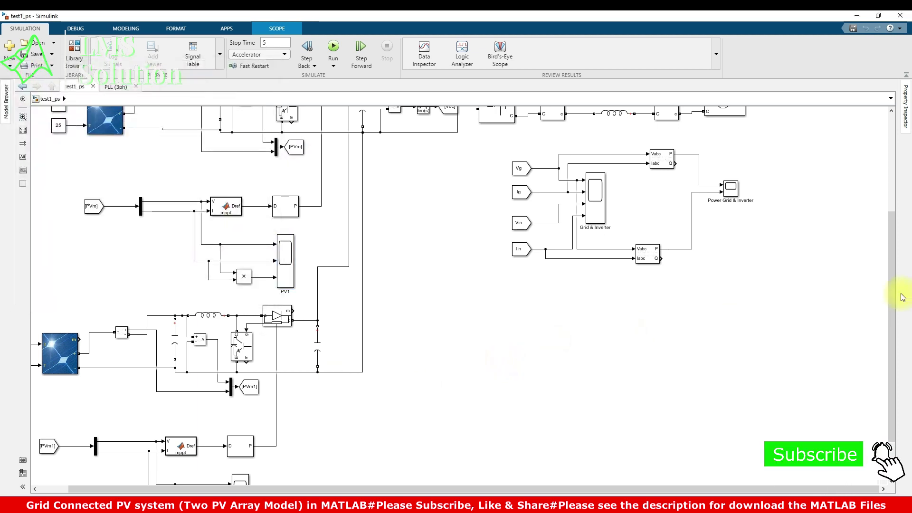
View the PV voltage, current and power waveforms in the PV2 scope.
{"action": "scroll", "coordinate": [893, 294], "scroll_direction": "down", "scroll_amount": 2}
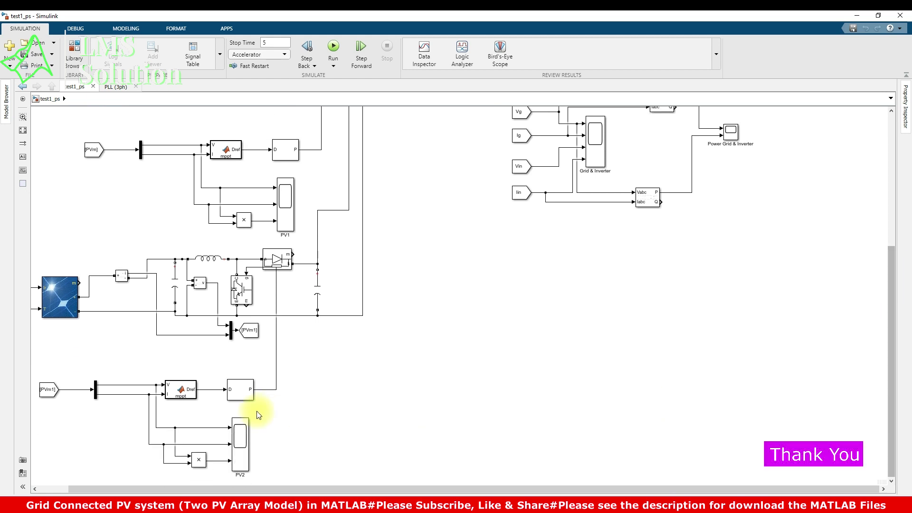
{"action": "double_click", "coordinate": [243, 448]}
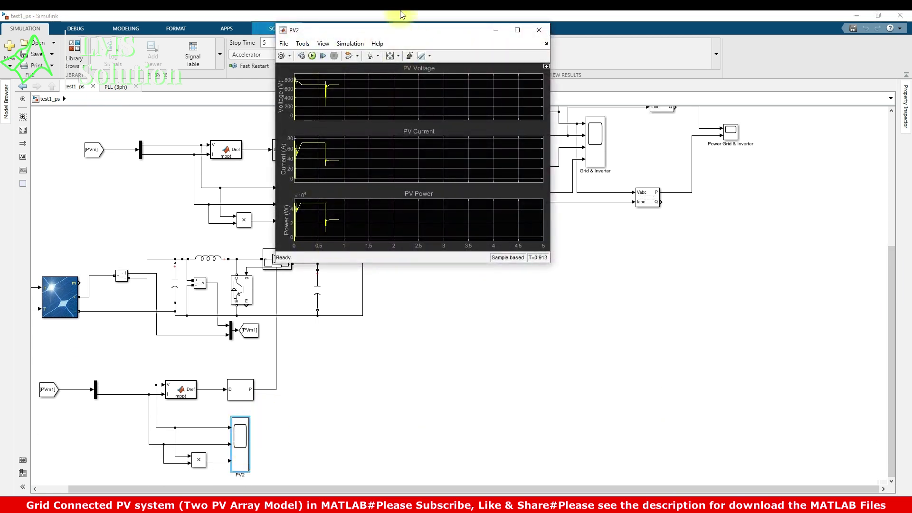
{"action": "left_click_drag", "start_coordinate": [387, 32], "coordinate": [154, 52]}
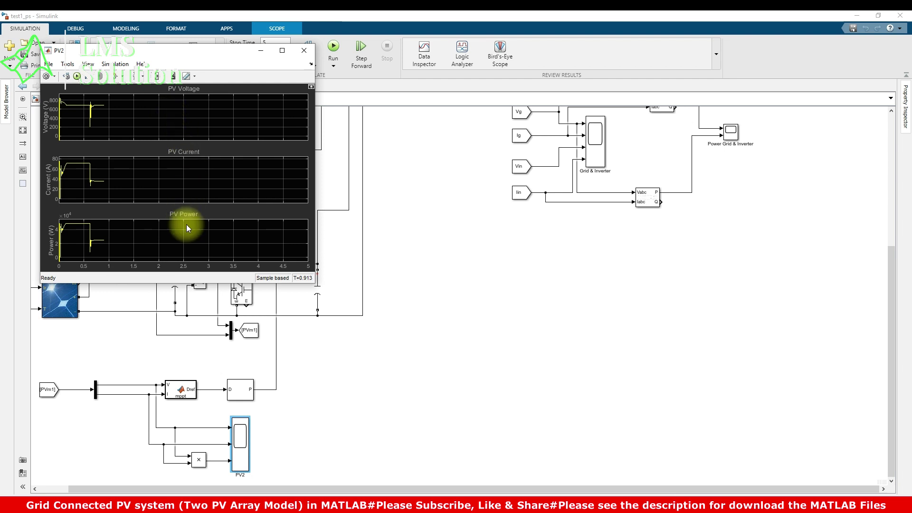
{"action": "left_click", "coordinate": [372, 380]}
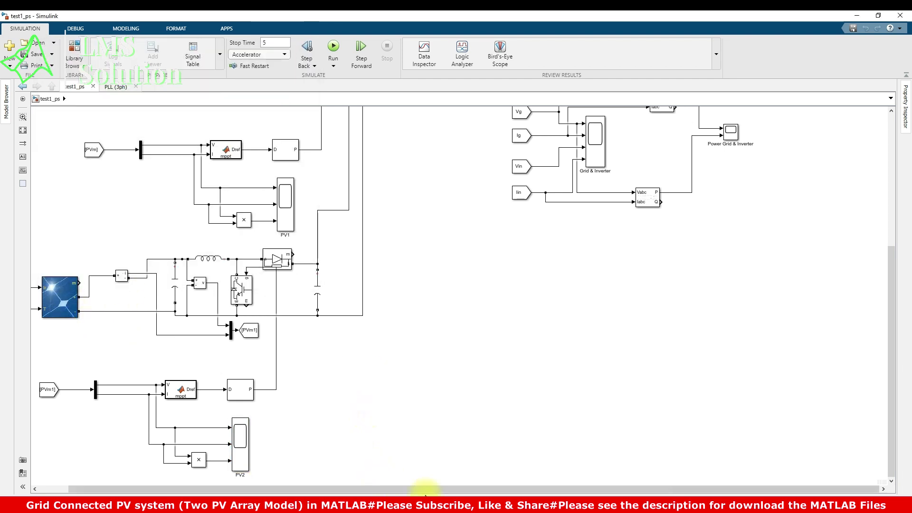
Examine the Vg, Ig, Vin and Iin tags feeding the Grid & Inverter scope and the two three-phase V-I measurement blocks.
{"action": "scroll", "coordinate": [890, 314], "scroll_direction": "up", "scroll_amount": 5}
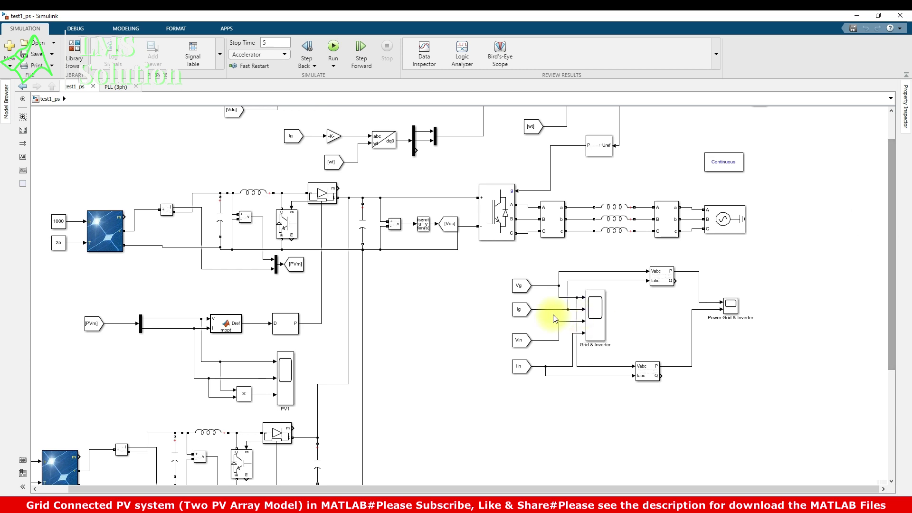
{"action": "left_click_drag", "start_coordinate": [502, 268], "coordinate": [610, 309]}
{"action": "left_click", "coordinate": [470, 325]}
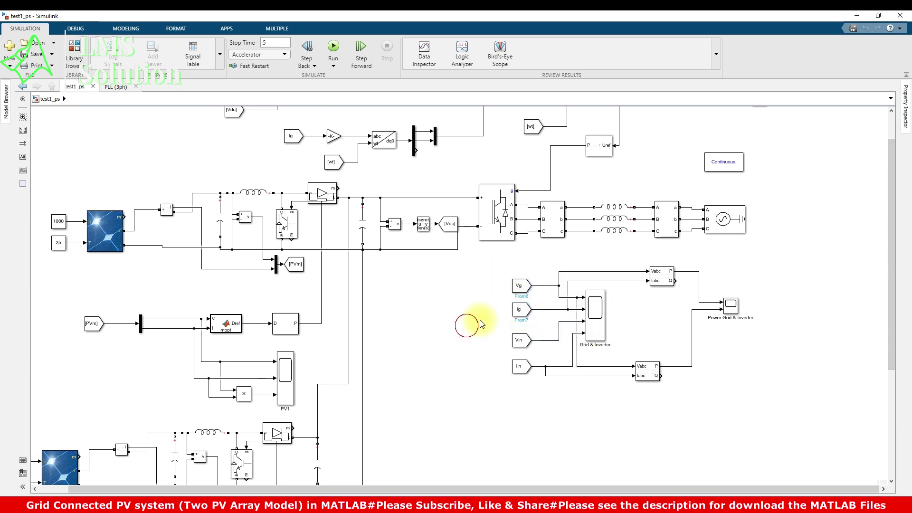
{"action": "left_click", "coordinate": [519, 313]}
{"action": "left_click", "coordinate": [523, 343]}
{"action": "left_click", "coordinate": [523, 370]}
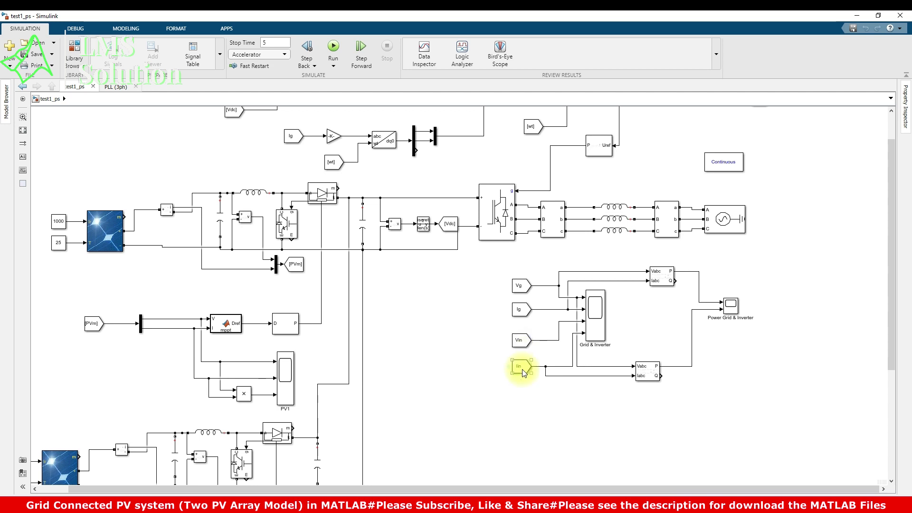
{"action": "left_click", "coordinate": [547, 262]}
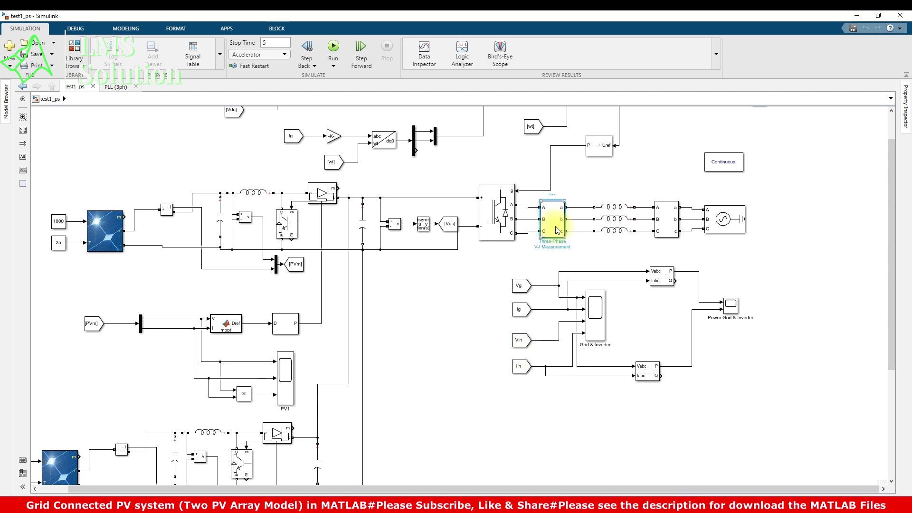
{"action": "left_click", "coordinate": [667, 226]}
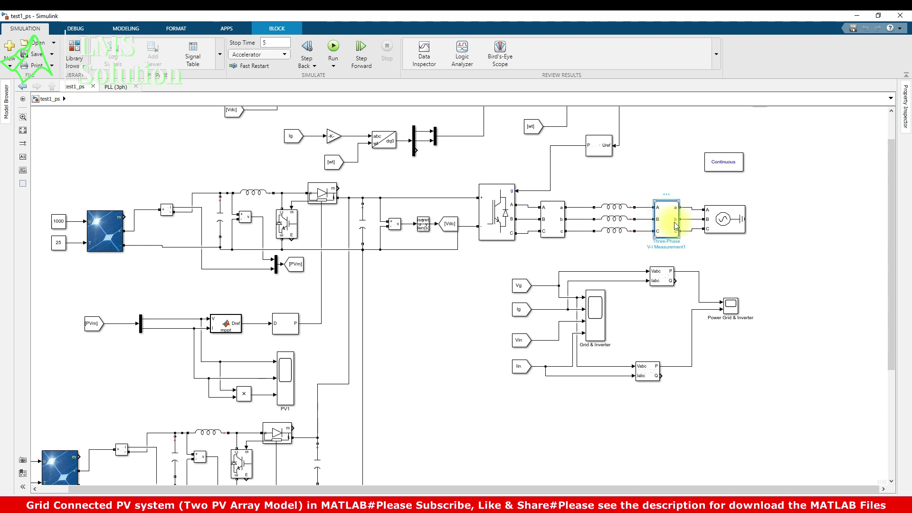
Examine the two positive-sequence power blocks that feed the Power Grid & Inverter scope.
{"action": "left_click", "coordinate": [658, 274]}
{"action": "left_click", "coordinate": [632, 361], "text": "shift"}
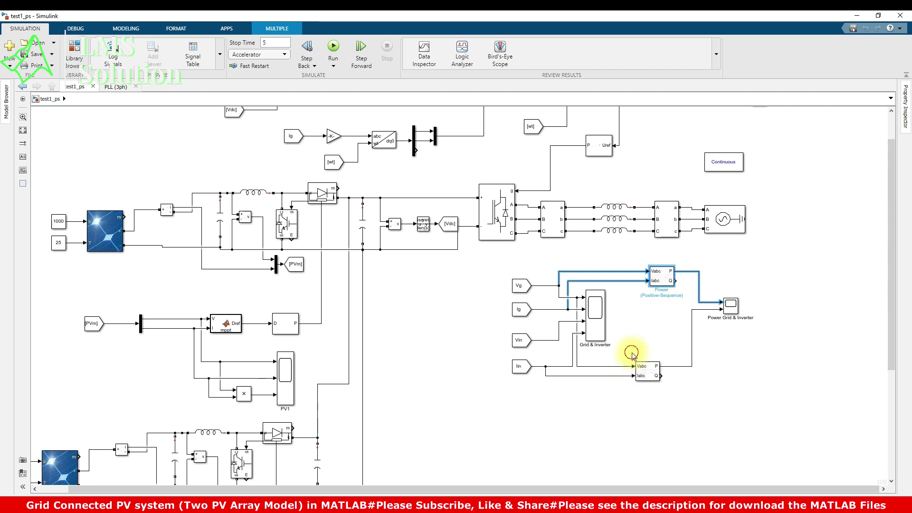
{"action": "left_click_drag", "start_coordinate": [631, 353], "coordinate": [680, 394]}
{"action": "left_click", "coordinate": [579, 417]}
Set the irradiance constant of the second PV array to 1000.
{"action": "left_click", "coordinate": [22, 134]}
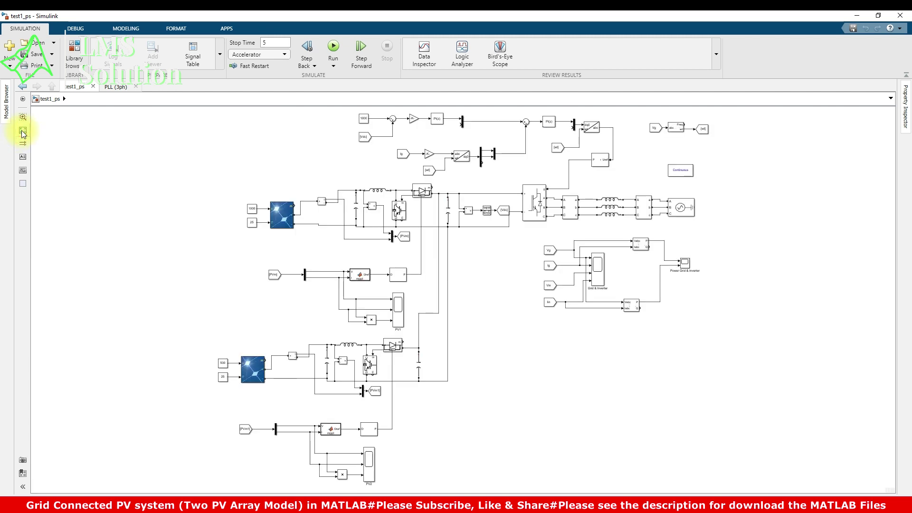
{"action": "left_click", "coordinate": [222, 363]}
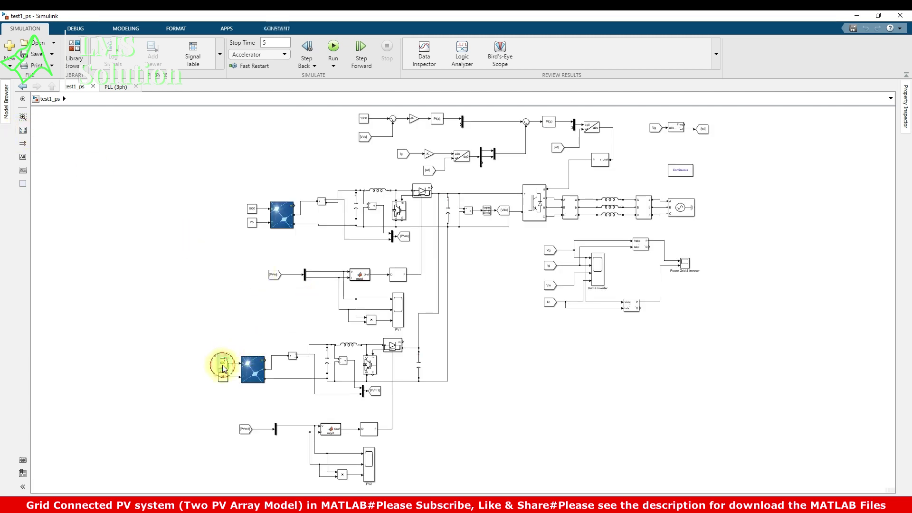
{"action": "double_click", "coordinate": [222, 364]}
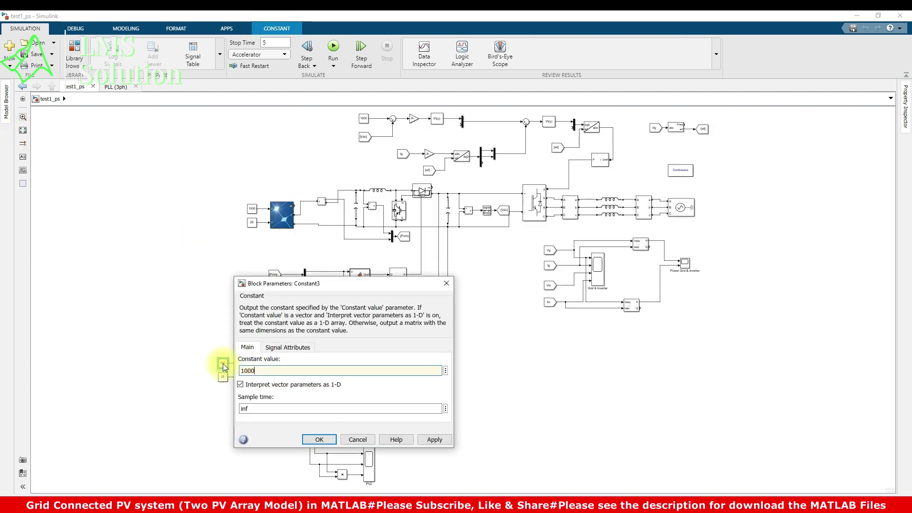
{"action": "key", "text": "Return"}
{"action": "scroll", "coordinate": [230, 316], "scroll_direction": "up", "scroll_amount": 2}
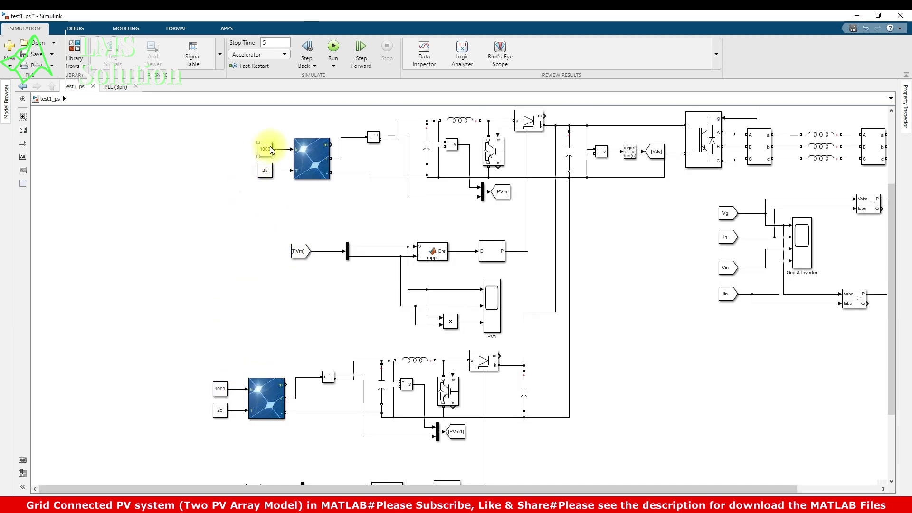
{"action": "left_click", "coordinate": [251, 406]}
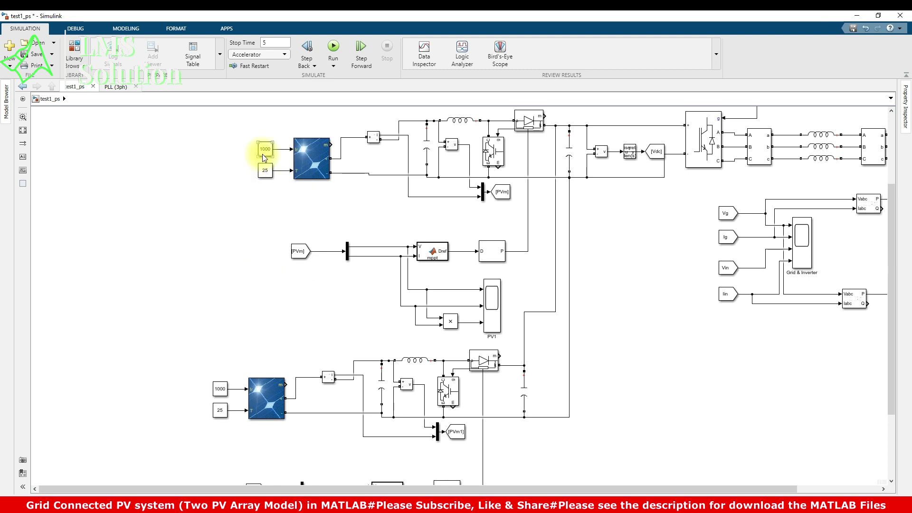
{"action": "left_click", "coordinate": [179, 198]}
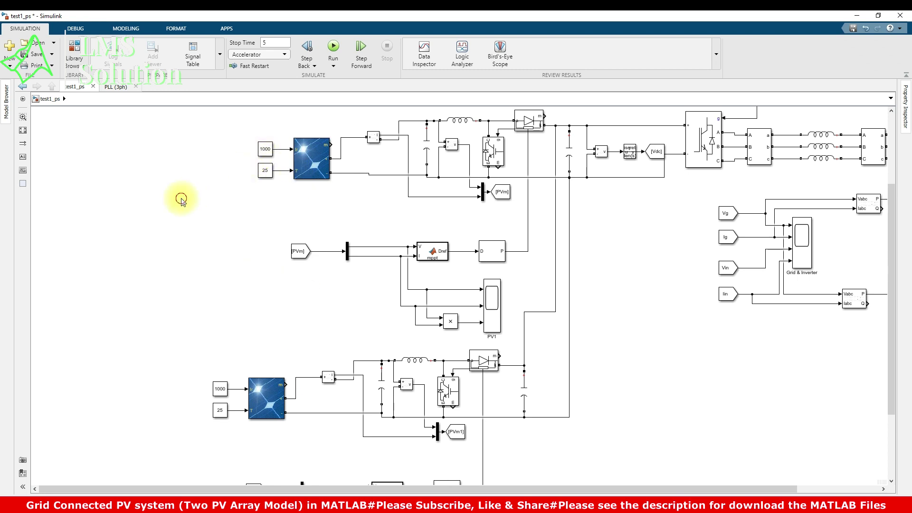
Run the simulation and arrange the PV1 and PV2 scope windows side by side.
{"action": "left_click", "coordinate": [23, 133]}
{"action": "left_click", "coordinate": [340, 56]}
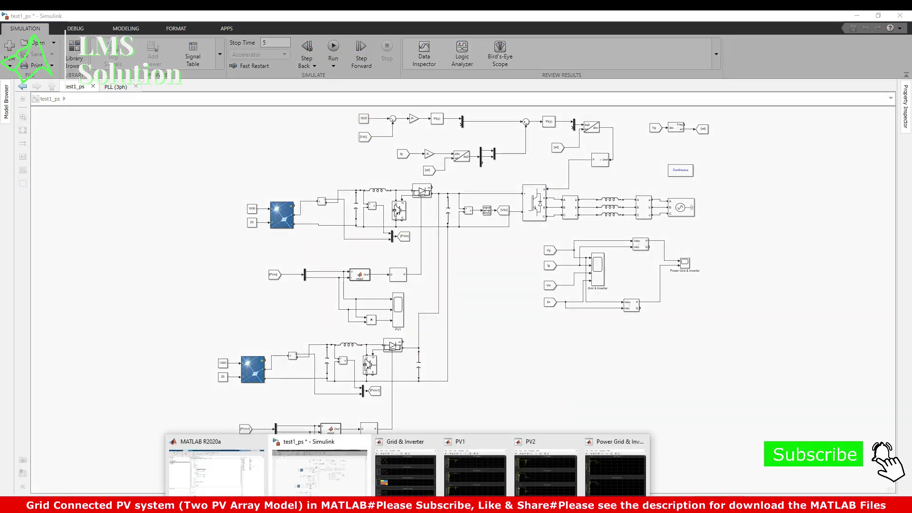
{"action": "left_click", "coordinate": [398, 487]}
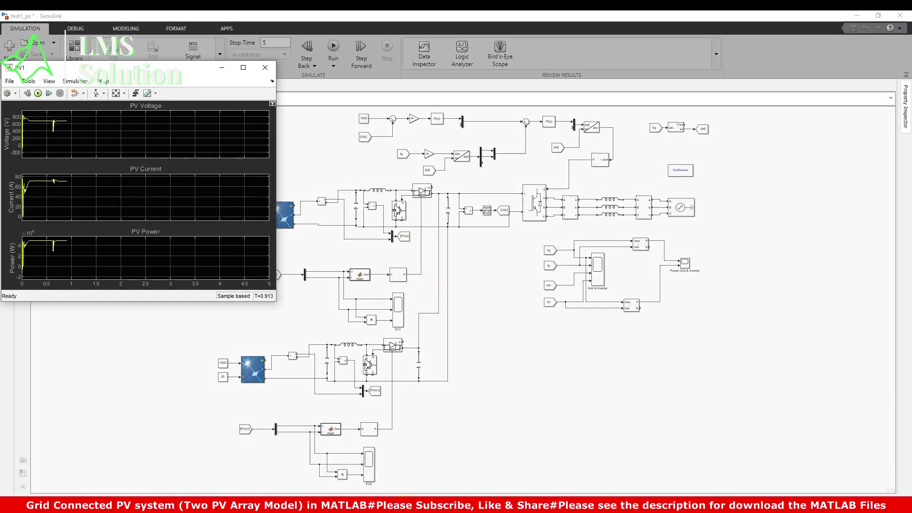
{"action": "key", "text": "ctrl+t"}
{"action": "left_click_drag", "start_coordinate": [172, 56], "coordinate": [411, 42]}
{"action": "left_click_drag", "start_coordinate": [112, 72], "coordinate": [116, 35]}
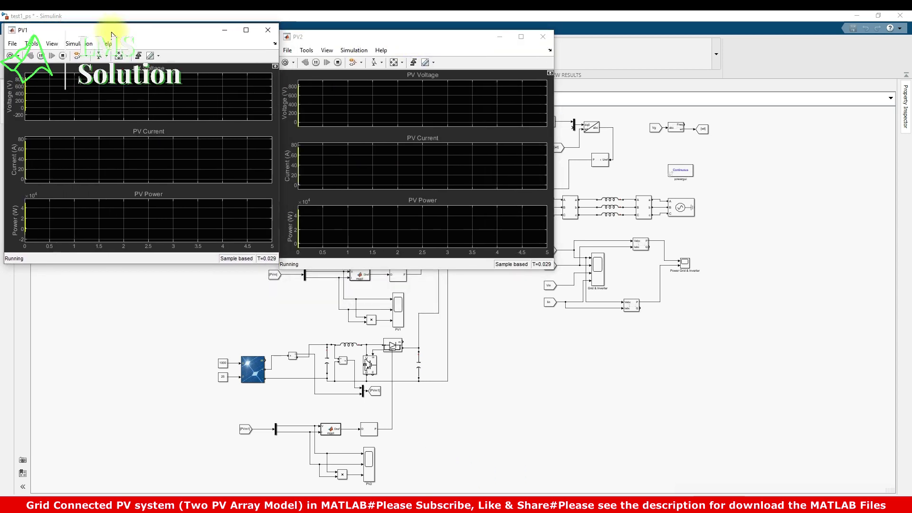
Line up the PV2 and Grid & Inverter scope windows beside PV1 and place the Power Grid & Inverter scope below them.
{"action": "left_click_drag", "start_coordinate": [329, 41], "coordinate": [333, 37]}
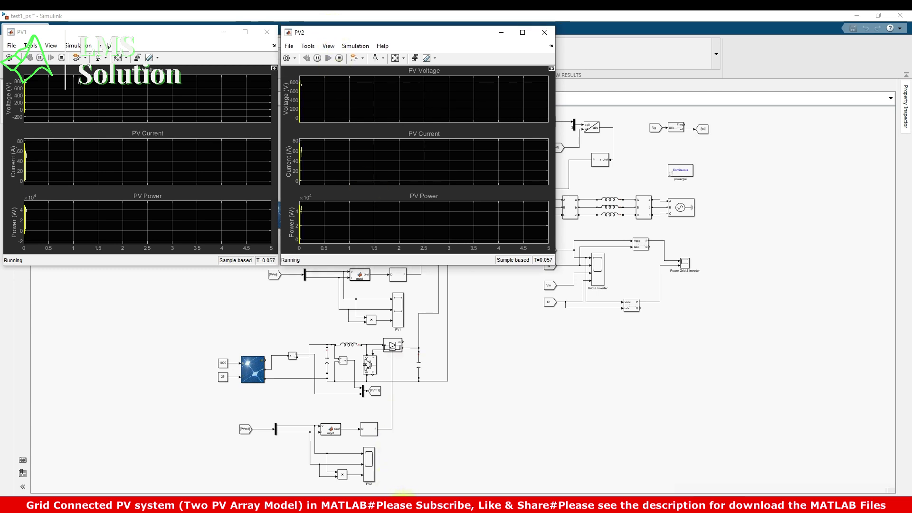
{"action": "left_click", "coordinate": [389, 489]}
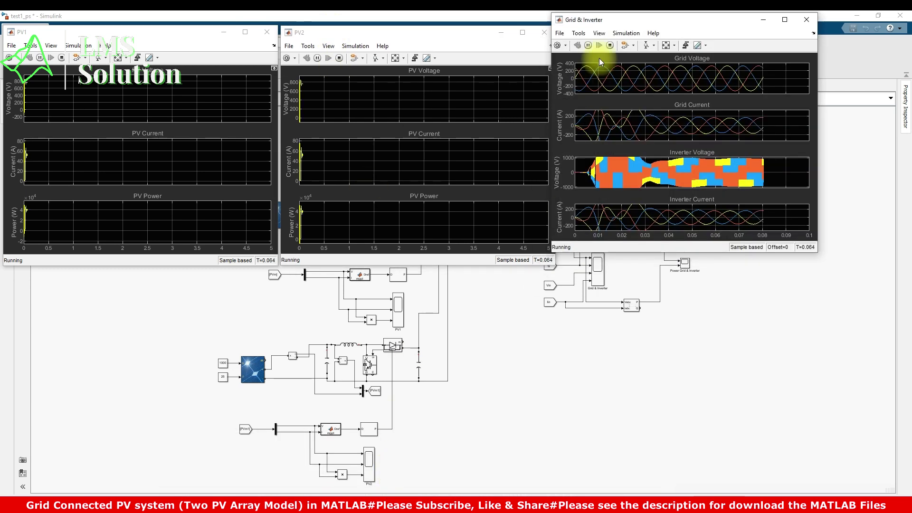
{"action": "mouse_move", "coordinate": [610, 23]}
{"action": "left_mouse_down"}
{"action": "mouse_move", "coordinate": [623, 26]}
{"action": "mouse_move", "coordinate": [619, 37]}
{"action": "left_mouse_up"}
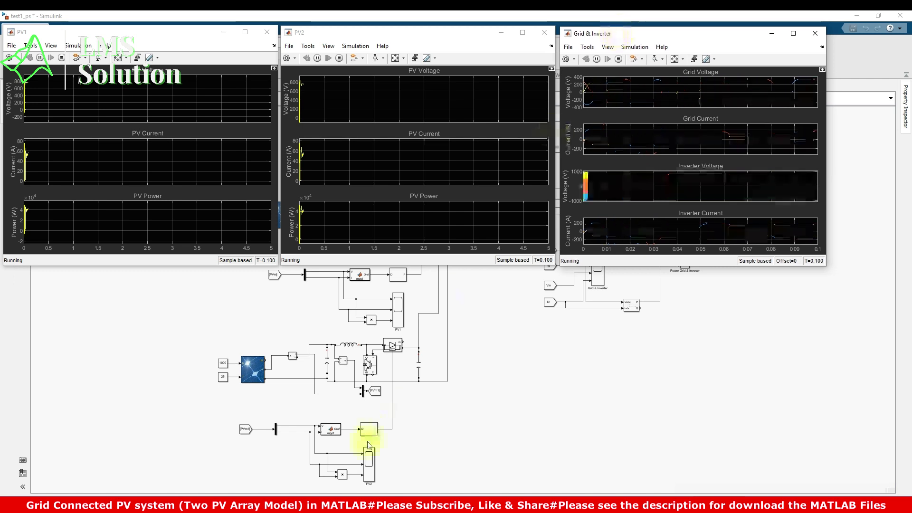
{"action": "mouse_move", "coordinate": [407, 503]}
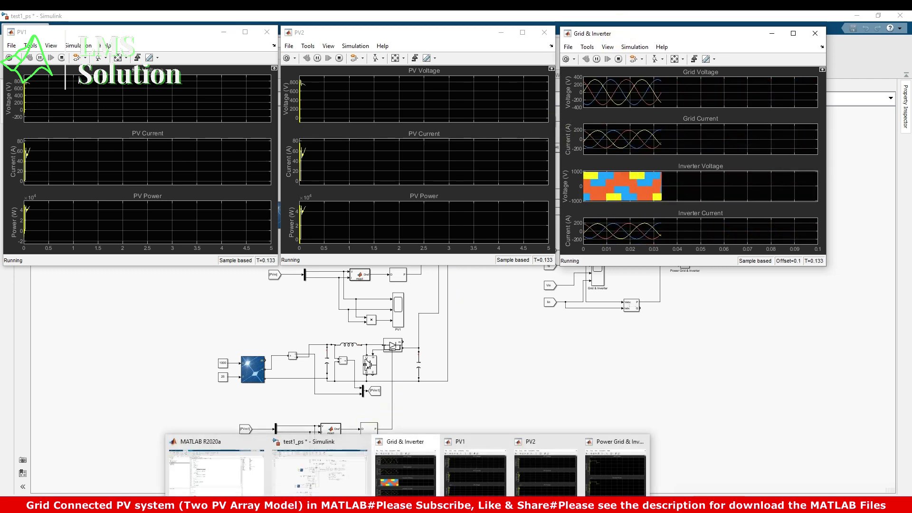
{"action": "left_click", "coordinate": [615, 472]}
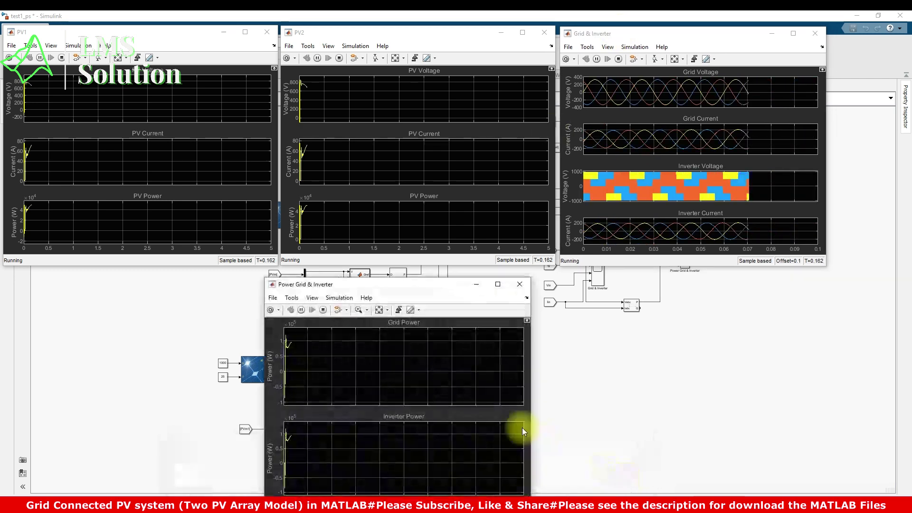
{"action": "left_click_drag", "start_coordinate": [433, 290], "coordinate": [450, 282]}
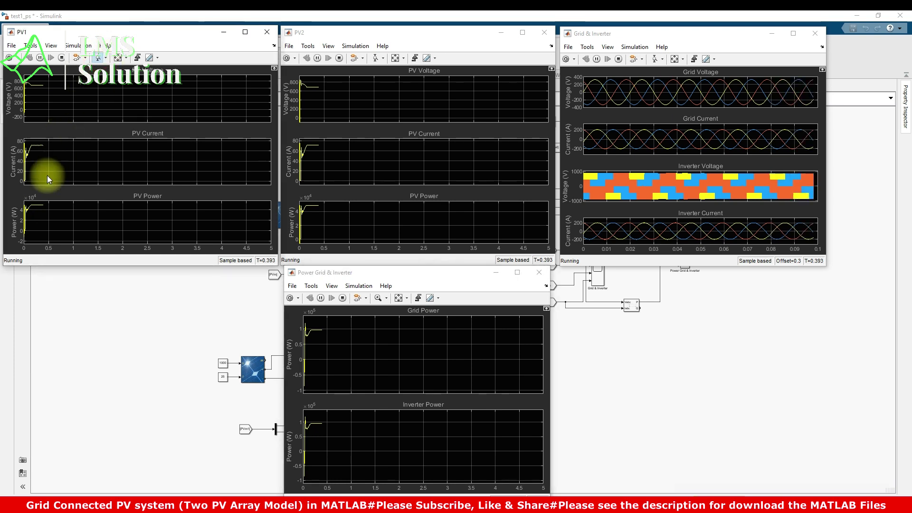
Inspect the PV Power plots of the PV1 and PV2 scopes at a magnified vertical scale, restoring each full view.
{"action": "left_click", "coordinate": [41, 208]}
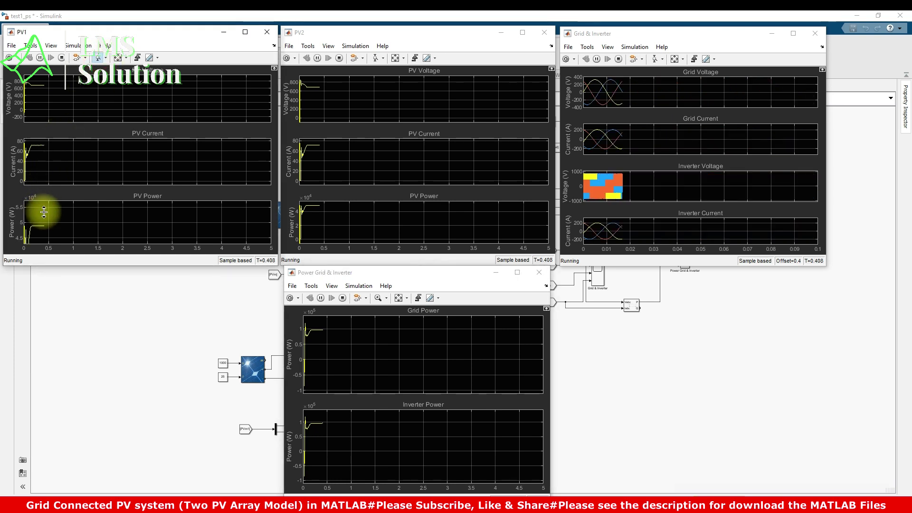
{"action": "left_click", "coordinate": [45, 217]}
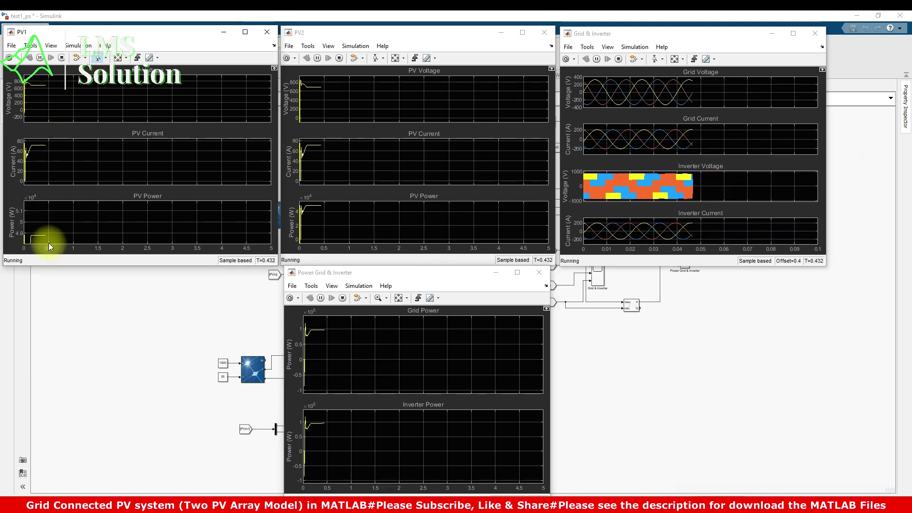
{"action": "left_click", "coordinate": [117, 59]}
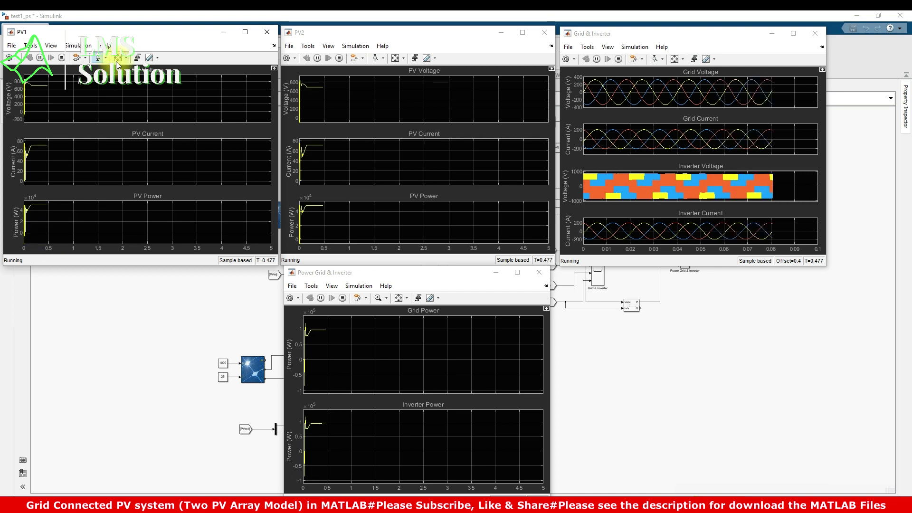
{"action": "left_click", "coordinate": [375, 58]}
{"action": "left_click", "coordinate": [322, 210]}
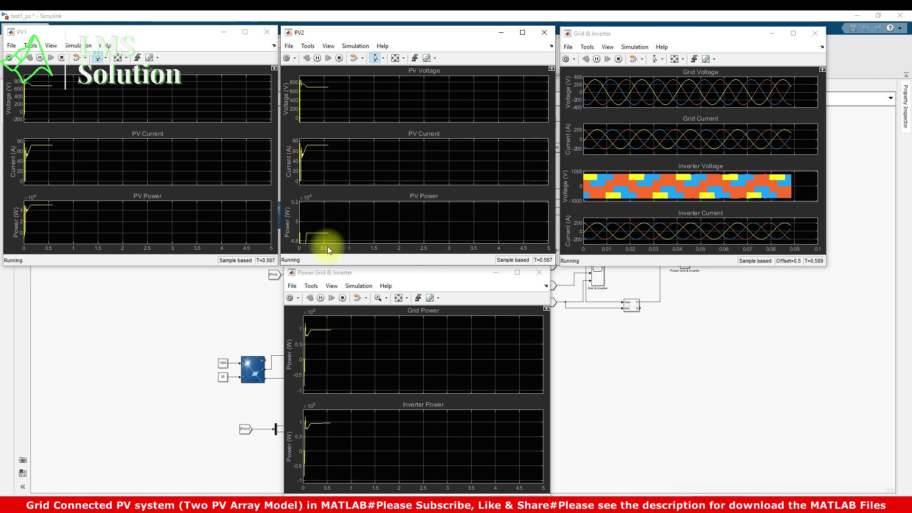
{"action": "left_click", "coordinate": [395, 59]}
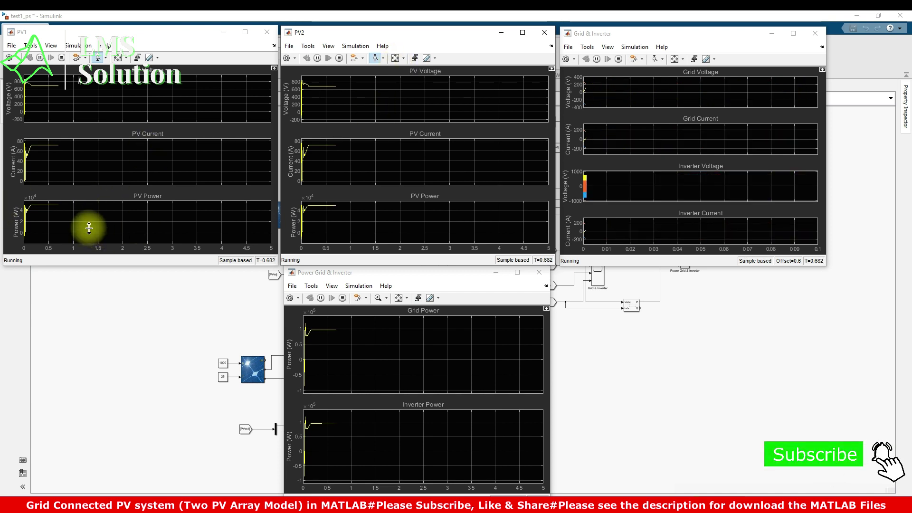
Tick the PV Power plots of both arrays and the Inverter Power plot with the screen annotation pen.
{"action": "key", "text": "ctrl+shift+d"}
{"action": "mouse_move", "coordinate": [69, 213]}
{"action": "left_mouse_down"}
{"action": "mouse_move", "coordinate": [78, 220]}
{"action": "mouse_move", "coordinate": [107, 205]}
{"action": "left_mouse_up"}
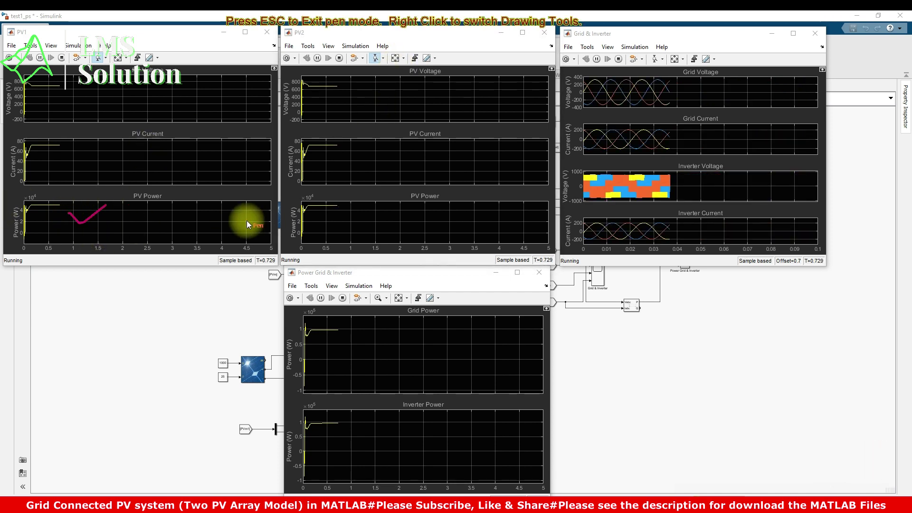
{"action": "left_click_drag", "start_coordinate": [336, 217], "coordinate": [351, 235]}
{"action": "left_click_drag", "start_coordinate": [350, 235], "coordinate": [384, 212]}
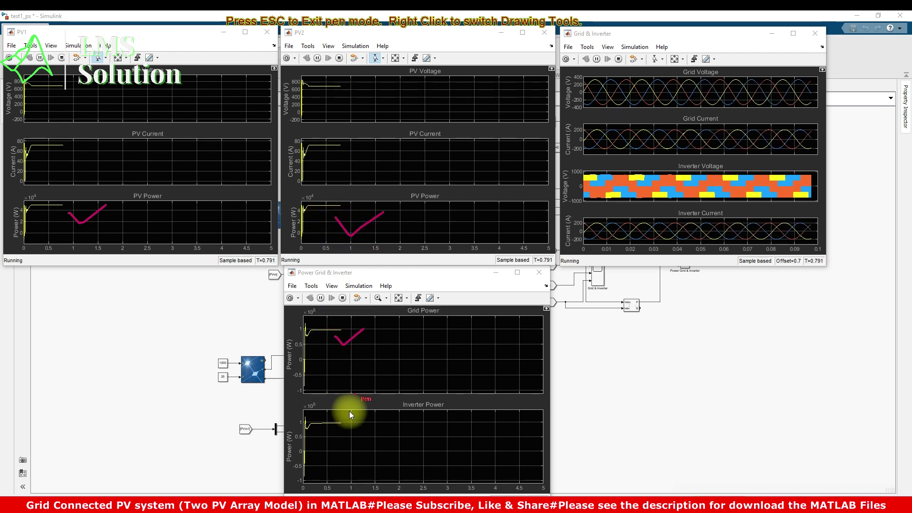
{"action": "left_click_drag", "start_coordinate": [332, 426], "coordinate": [369, 414]}
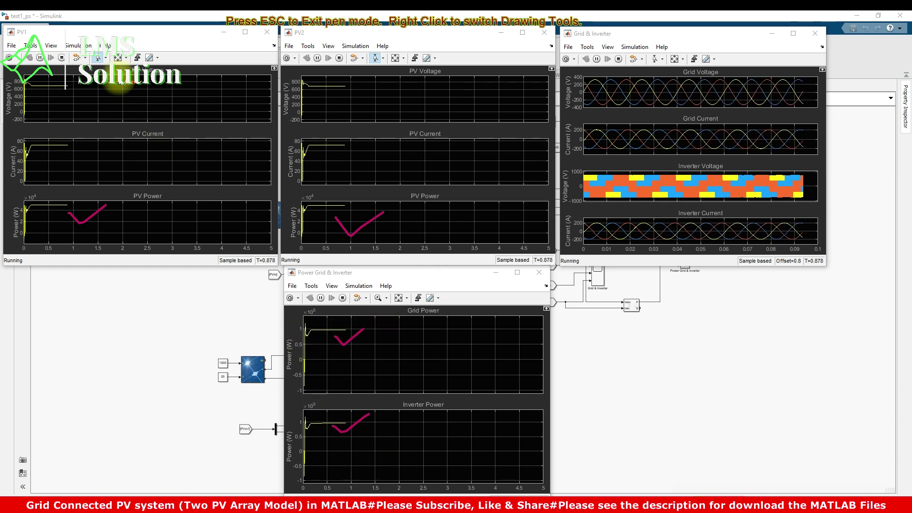
Tick the PV Voltage and PV Current plots in the PV1 and PV2 scopes with the annotation pen.
{"action": "left_click_drag", "start_coordinate": [98, 96], "coordinate": [138, 91]}
{"action": "left_click_drag", "start_coordinate": [145, 160], "coordinate": [153, 146]}
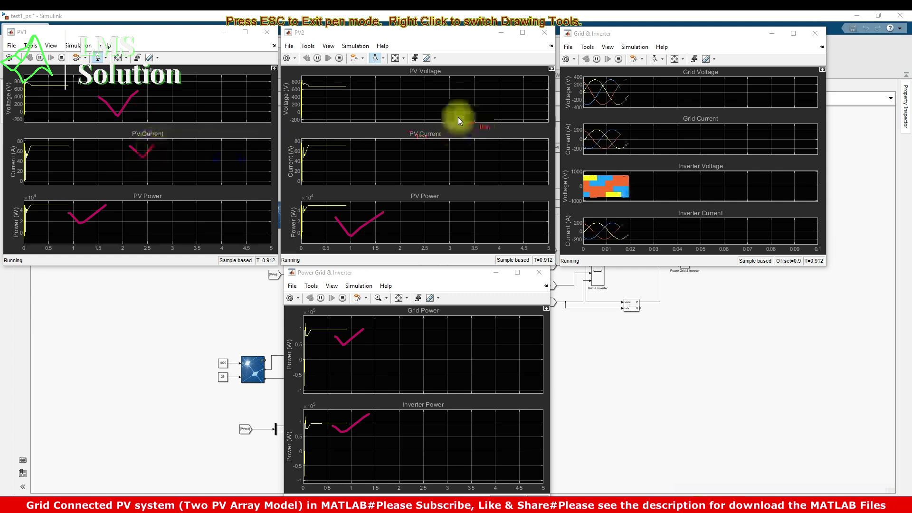
{"action": "mouse_move", "coordinate": [407, 84]}
{"action": "left_mouse_down"}
{"action": "mouse_move", "coordinate": [414, 92]}
{"action": "mouse_move", "coordinate": [439, 83]}
{"action": "left_mouse_up"}
{"action": "left_click_drag", "start_coordinate": [409, 150], "coordinate": [433, 148]}
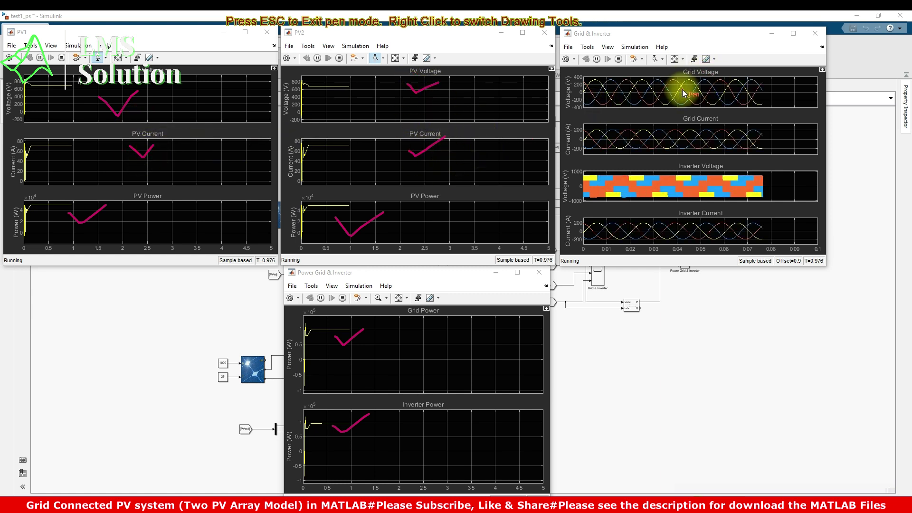
Tick the grid voltage, grid current, inverter voltage and inverter current plots in the Grid & Inverter scope.
{"action": "left_click_drag", "start_coordinate": [686, 88], "coordinate": [712, 84]}
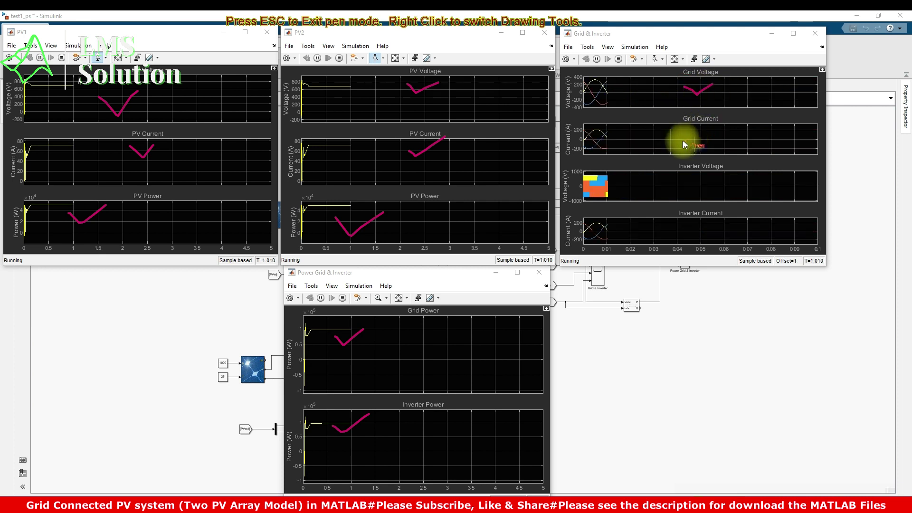
{"action": "left_click_drag", "start_coordinate": [685, 141], "coordinate": [726, 127]}
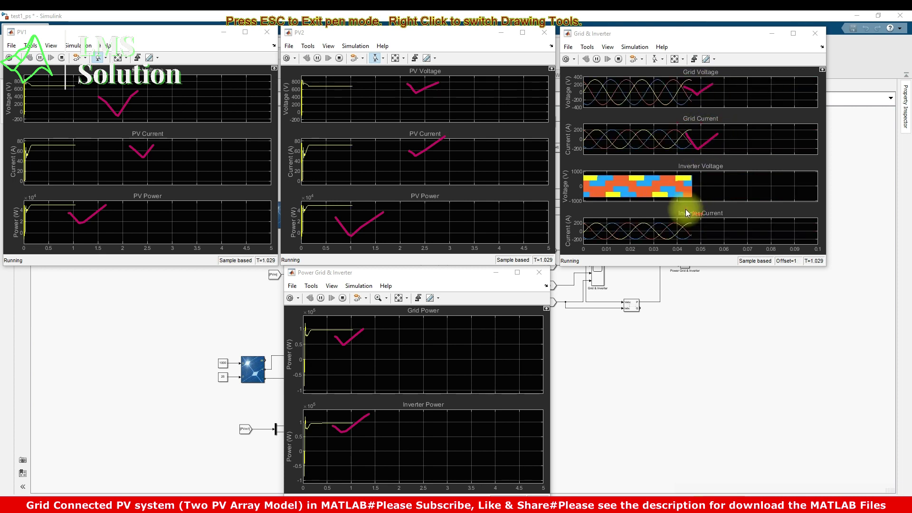
{"action": "left_click_drag", "start_coordinate": [685, 186], "coordinate": [712, 172]}
{"action": "left_click_drag", "start_coordinate": [693, 223], "coordinate": [713, 224]}
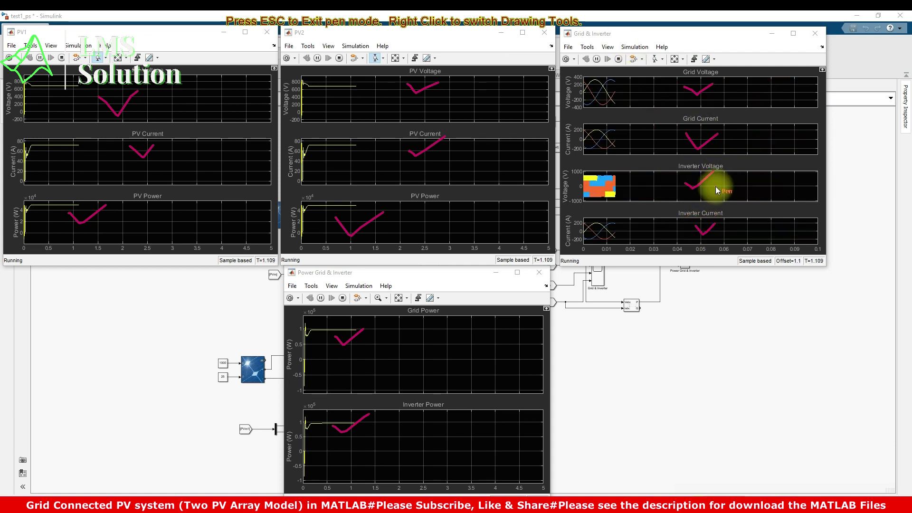
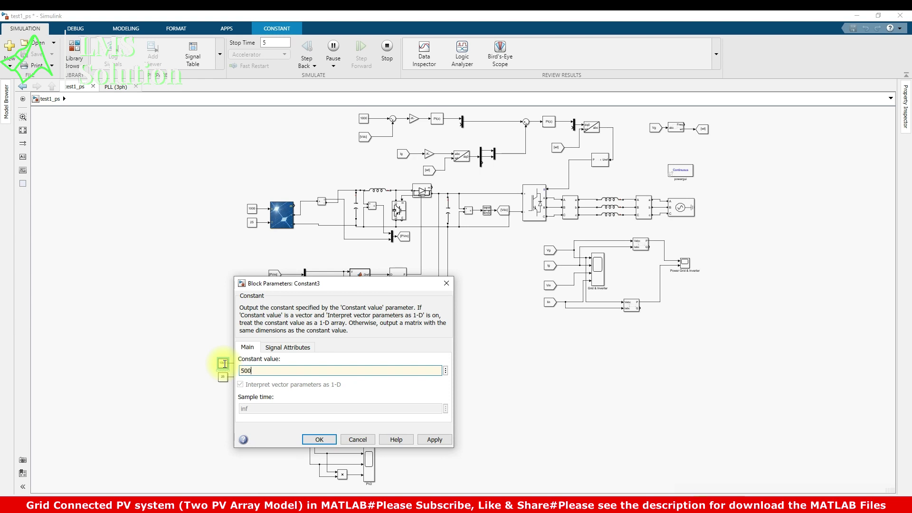
Set the second PV array's irradiance constant to 500 and bring all four scope windows back into view.
{"action": "key", "text": "Return"}
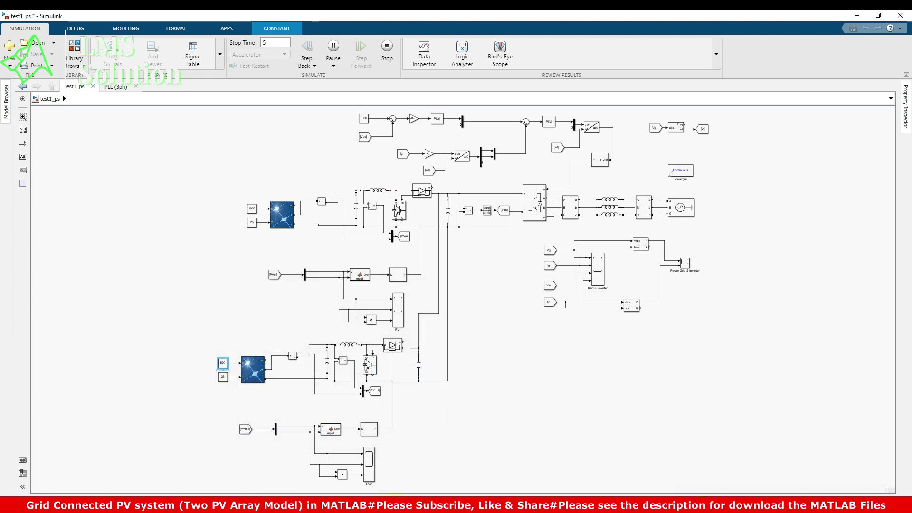
{"action": "mouse_move", "coordinate": [412, 492]}
{"action": "left_click", "coordinate": [448, 475]}
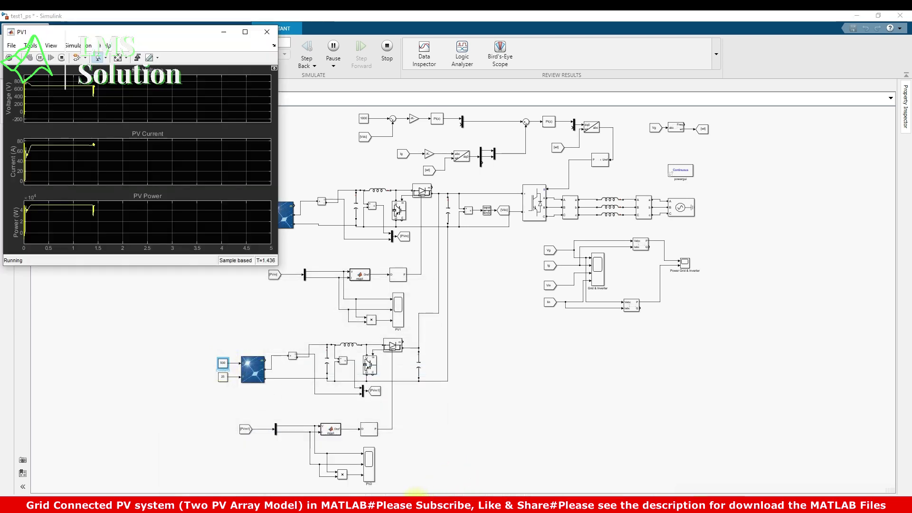
{"action": "left_click", "coordinate": [546, 470]}
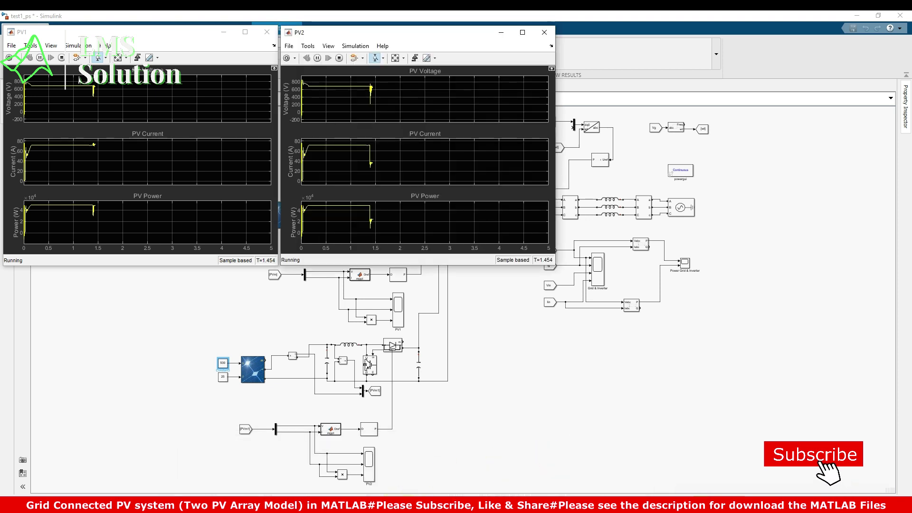
{"action": "mouse_move", "coordinate": [402, 493]}
{"action": "left_click", "coordinate": [399, 475]}
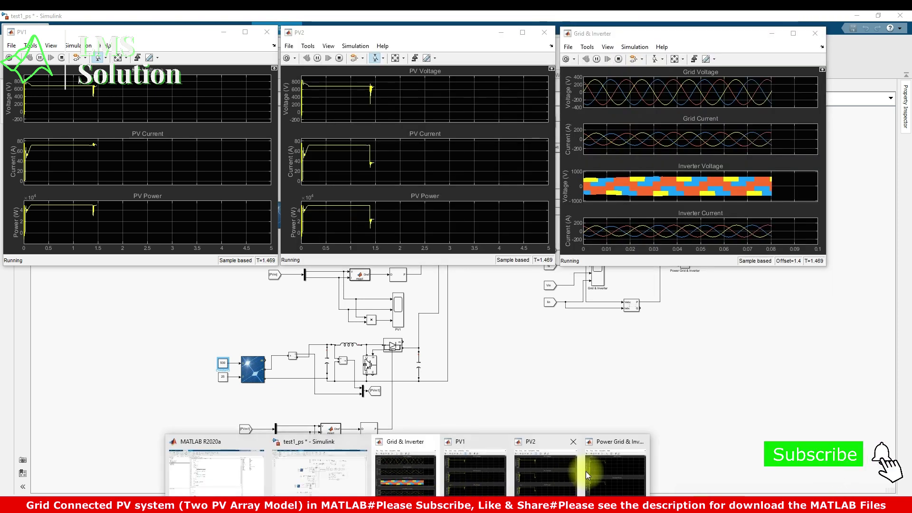
{"action": "left_click", "coordinate": [584, 472]}
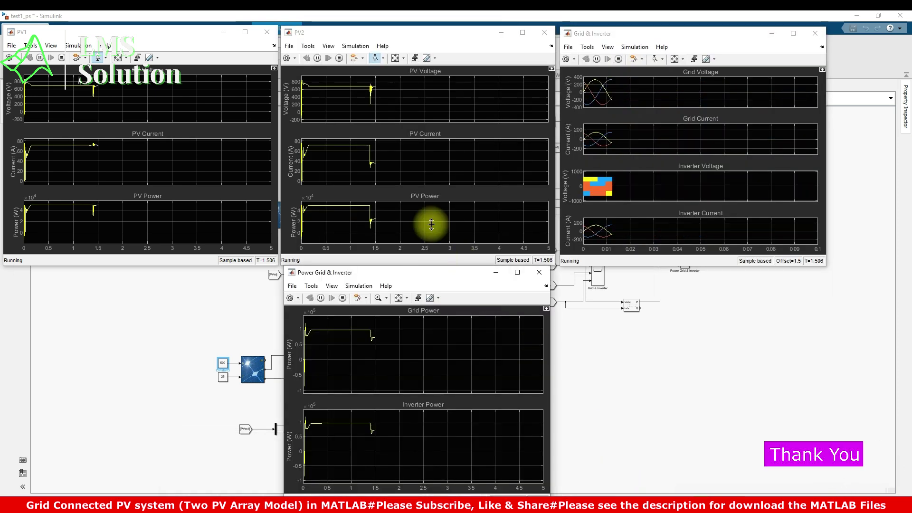
Circle the irradiance-change responses in the PV1 power, PV2 current, and grid and inverter power plots, and leave annotation mode.
{"action": "key", "text": "F12"}
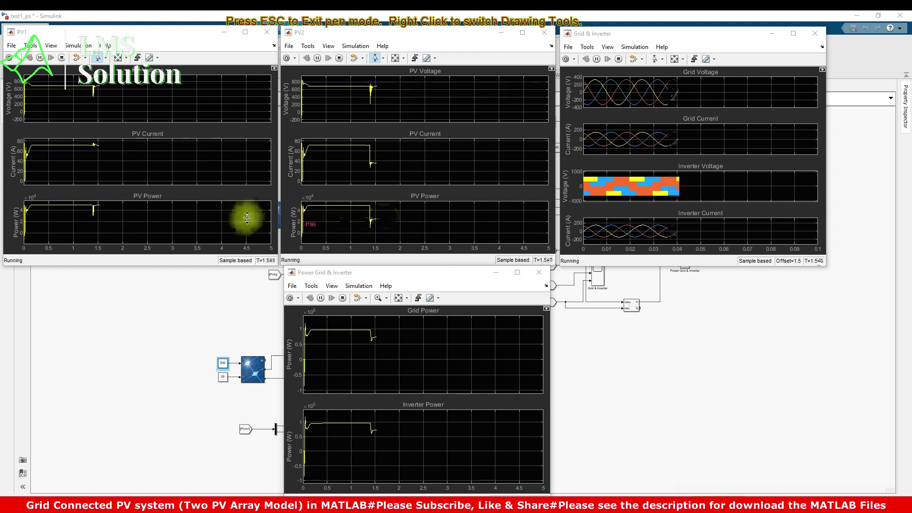
{"action": "mouse_move", "coordinate": [100, 205]}
{"action": "left_mouse_down"}
{"action": "mouse_move", "coordinate": [90, 200]}
{"action": "mouse_move", "coordinate": [101, 204]}
{"action": "left_mouse_up"}
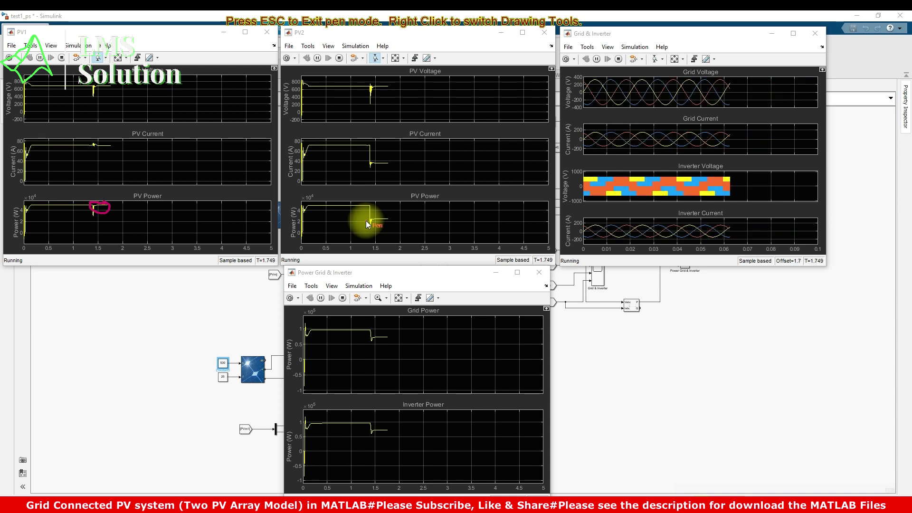
{"action": "mouse_move", "coordinate": [369, 152]}
{"action": "left_mouse_down"}
{"action": "mouse_move", "coordinate": [365, 175]}
{"action": "mouse_move", "coordinate": [387, 181]}
{"action": "left_mouse_up"}
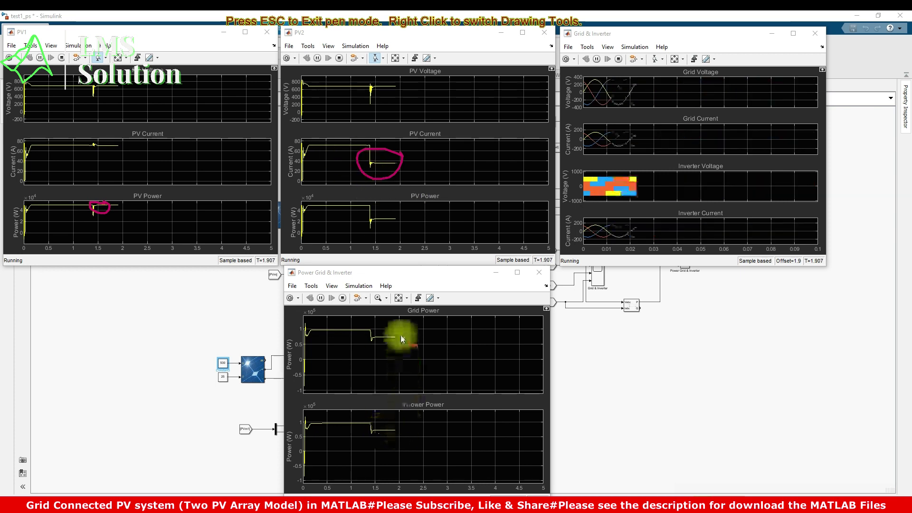
{"action": "mouse_move", "coordinate": [397, 324]}
{"action": "left_mouse_down"}
{"action": "mouse_move", "coordinate": [358, 331]}
{"action": "mouse_move", "coordinate": [340, 357]}
{"action": "left_mouse_up"}
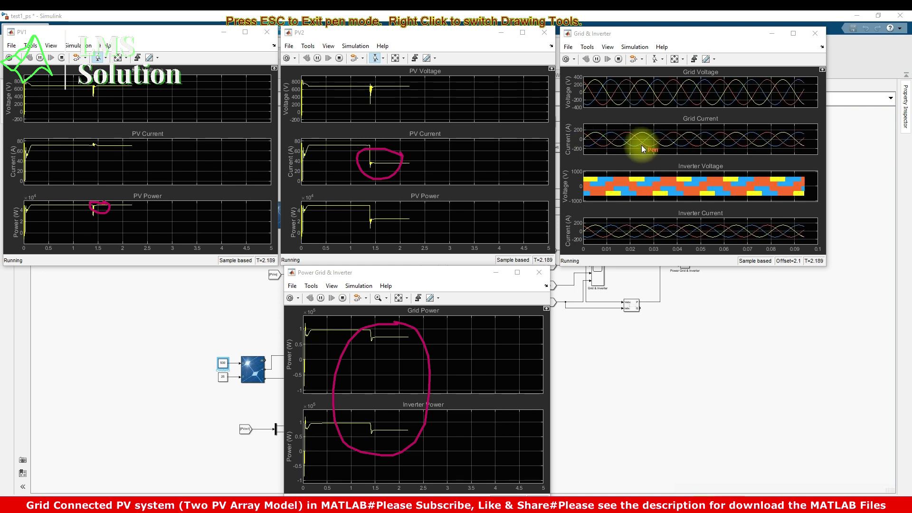
{"action": "key", "text": "Escape"}
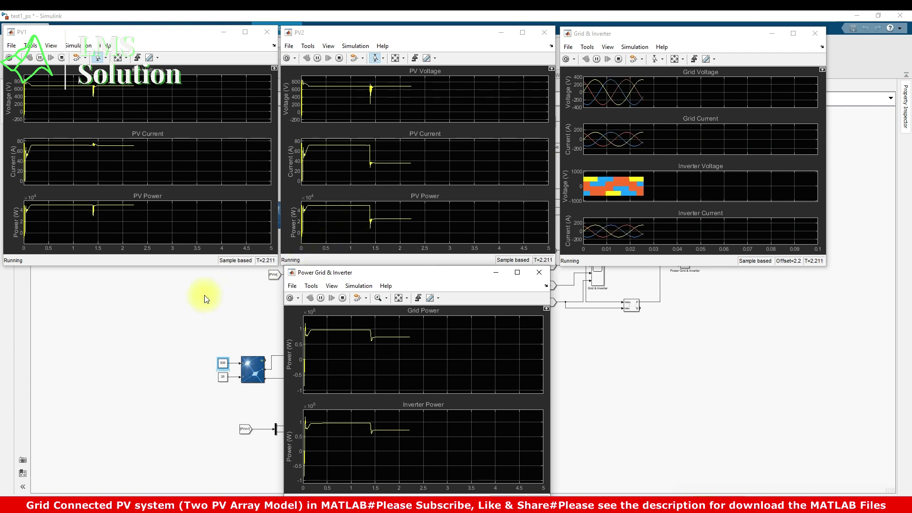
Set the irradiance constant of the first PV array to 500 while the simulation runs.
{"action": "left_click", "coordinate": [206, 298]}
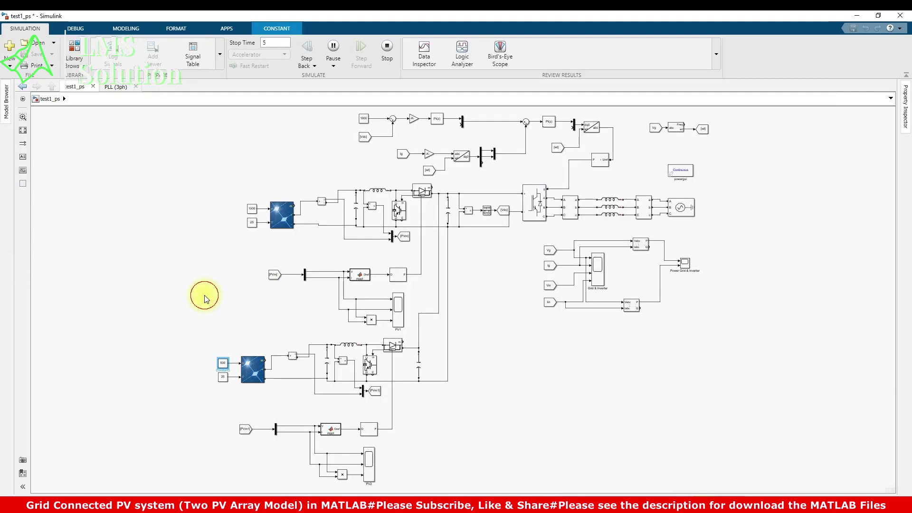
{"action": "double_click", "coordinate": [253, 209]}
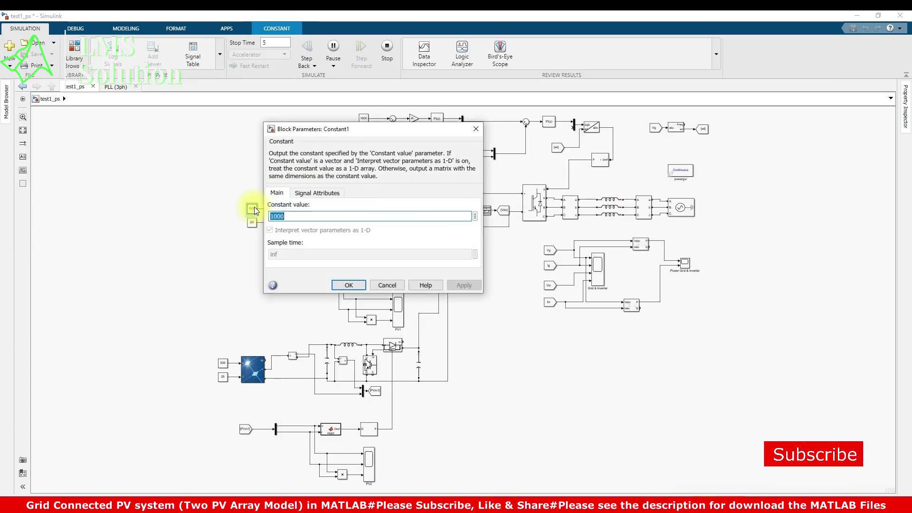
{"action": "type", "text": "5"}
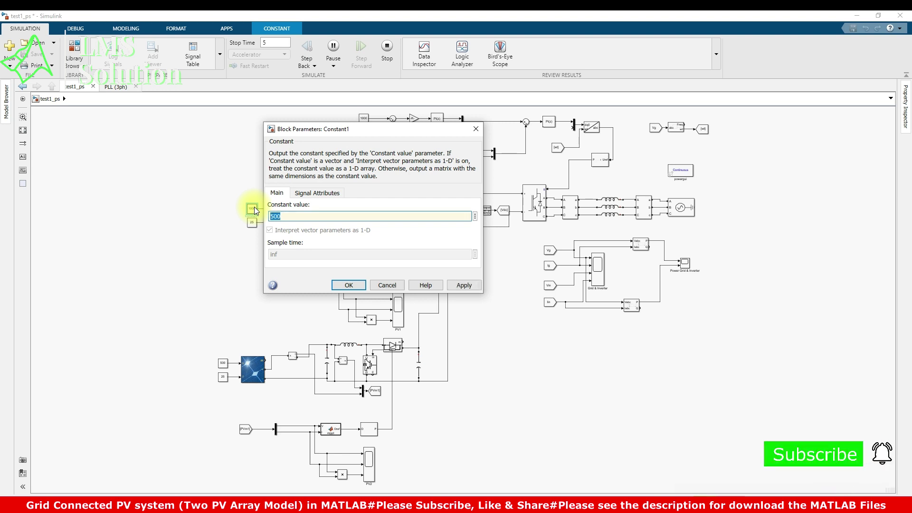
{"action": "key", "text": "Return"}
Bring the Grid & Inverter, PV1, PV2 and Power Grid & Inverter scope windows back in front of the model.
{"action": "mouse_move", "coordinate": [407, 504]}
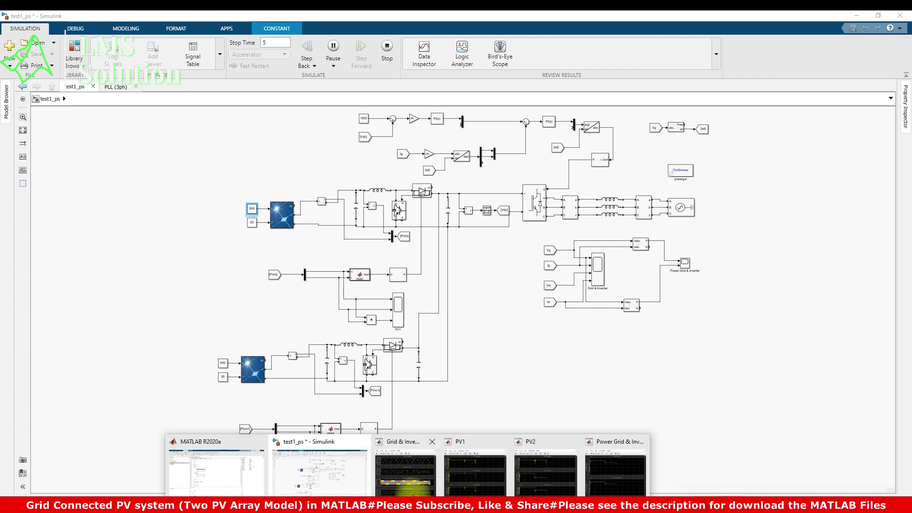
{"action": "left_click", "coordinate": [408, 482]}
{"action": "left_click", "coordinate": [475, 482]}
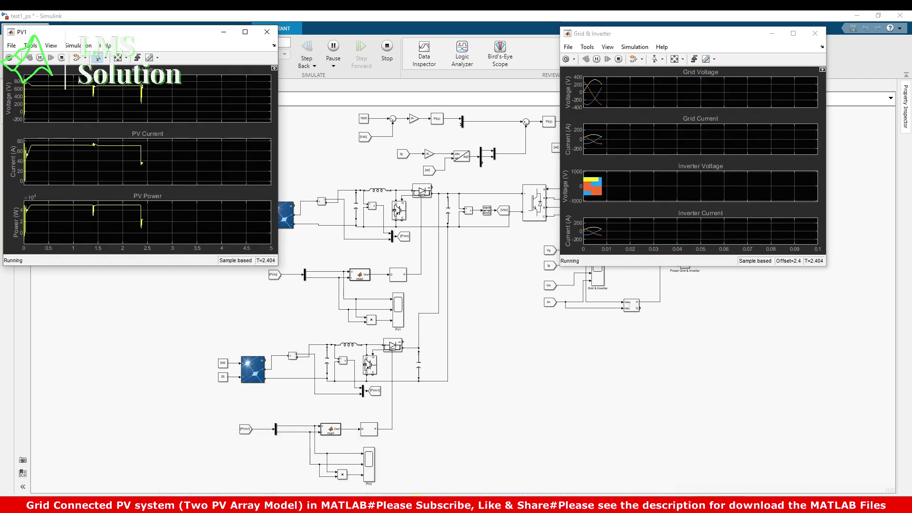
{"action": "left_click", "coordinate": [537, 481]}
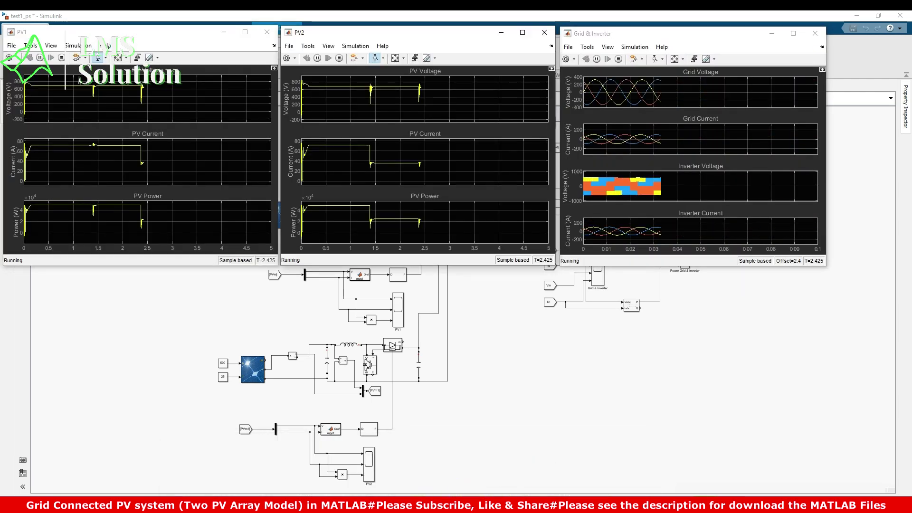
{"action": "mouse_move", "coordinate": [408, 503]}
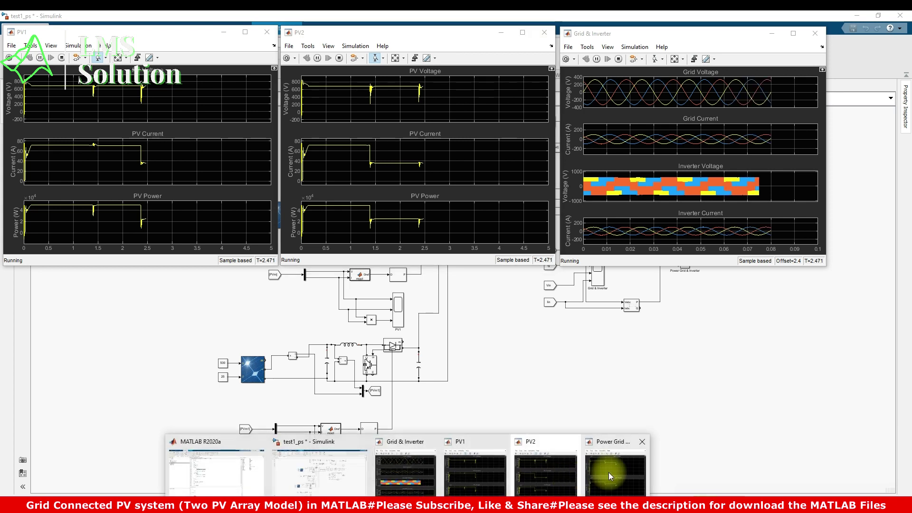
{"action": "left_click", "coordinate": [609, 472]}
Circle the latest responses in the PV2 power, PV1 current, grid and inverter current, and grid and inverter power plots, and leave annotation mode.
{"action": "key", "text": "F9"}
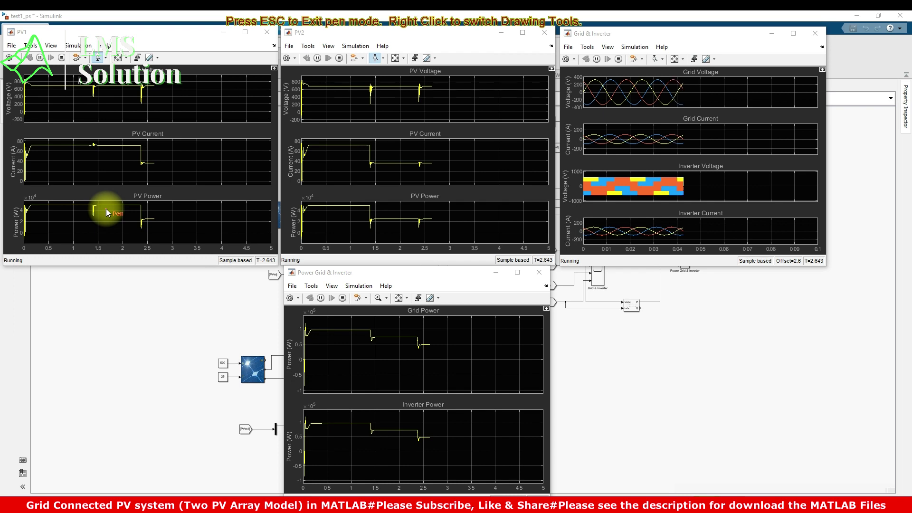
{"action": "mouse_move", "coordinate": [445, 223]}
{"action": "left_mouse_down"}
{"action": "mouse_move", "coordinate": [434, 215]}
{"action": "mouse_move", "coordinate": [423, 223]}
{"action": "mouse_move", "coordinate": [447, 219]}
{"action": "left_mouse_up"}
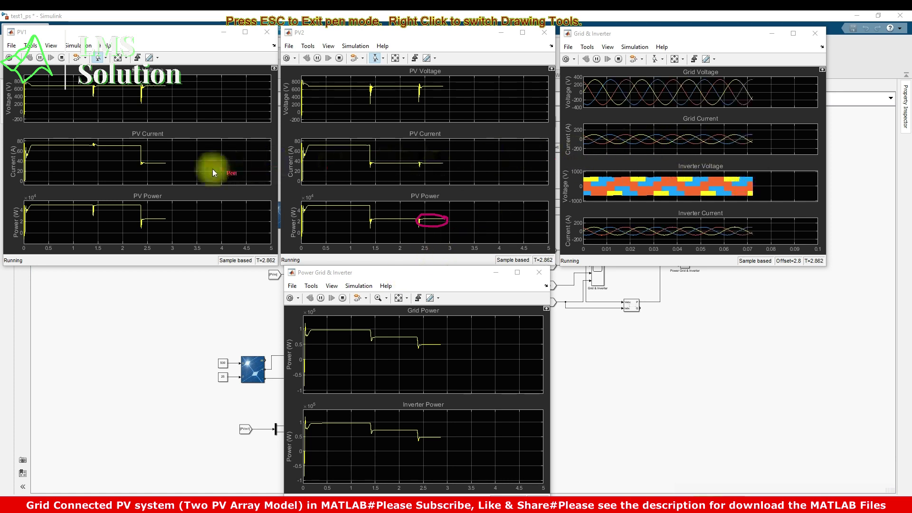
{"action": "mouse_move", "coordinate": [171, 155]}
{"action": "left_mouse_down"}
{"action": "mouse_move", "coordinate": [141, 157]}
{"action": "mouse_move", "coordinate": [161, 171]}
{"action": "mouse_move", "coordinate": [171, 157]}
{"action": "left_mouse_up"}
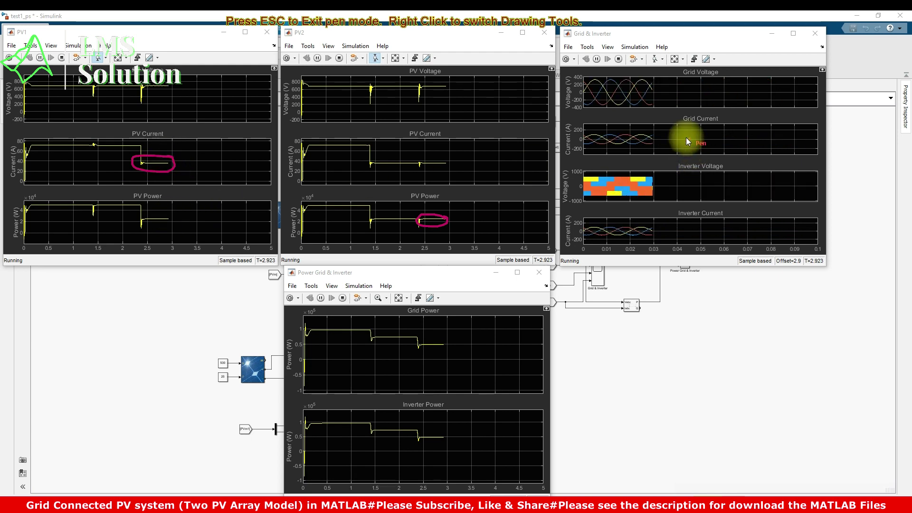
{"action": "mouse_move", "coordinate": [654, 128]}
{"action": "left_mouse_down"}
{"action": "mouse_move", "coordinate": [568, 142]}
{"action": "mouse_move", "coordinate": [573, 156]}
{"action": "mouse_move", "coordinate": [677, 160]}
{"action": "mouse_move", "coordinate": [720, 146]}
{"action": "mouse_move", "coordinate": [653, 128]}
{"action": "left_mouse_up"}
{"action": "mouse_move", "coordinate": [678, 226]}
{"action": "left_mouse_down"}
{"action": "mouse_move", "coordinate": [580, 229]}
{"action": "mouse_move", "coordinate": [661, 254]}
{"action": "mouse_move", "coordinate": [664, 227]}
{"action": "left_mouse_up"}
{"action": "mouse_move", "coordinate": [447, 347]}
{"action": "left_mouse_down"}
{"action": "mouse_move", "coordinate": [419, 338]}
{"action": "mouse_move", "coordinate": [408, 351]}
{"action": "mouse_move", "coordinate": [452, 359]}
{"action": "mouse_move", "coordinate": [444, 334]}
{"action": "left_mouse_up"}
{"action": "mouse_move", "coordinate": [446, 425]}
{"action": "left_mouse_down"}
{"action": "mouse_move", "coordinate": [418, 427]}
{"action": "mouse_move", "coordinate": [408, 444]}
{"action": "mouse_move", "coordinate": [432, 457]}
{"action": "mouse_move", "coordinate": [450, 443]}
{"action": "mouse_move", "coordinate": [444, 425]}
{"action": "left_mouse_up"}
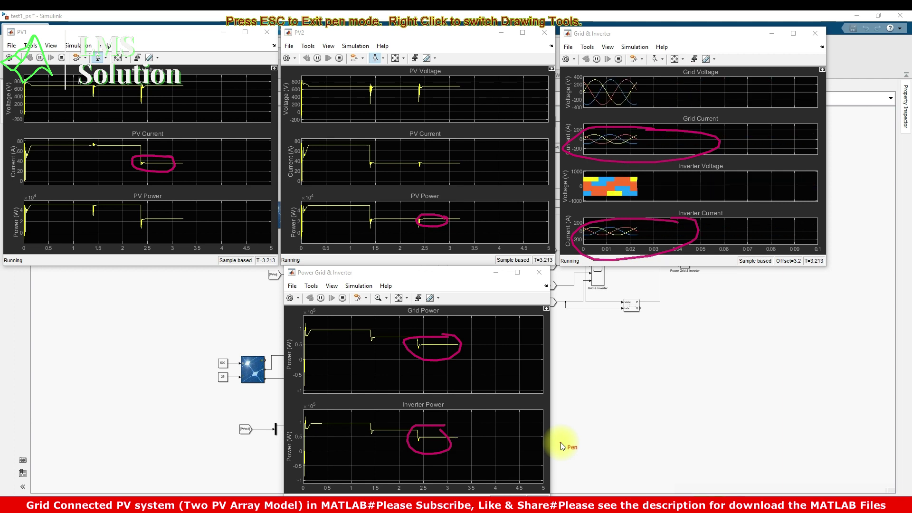
{"action": "key", "text": "Escape"}
Return to the model and set the second PV array's irradiance constant to 1000 while the simulation runs.
{"action": "left_click", "coordinate": [157, 317]}
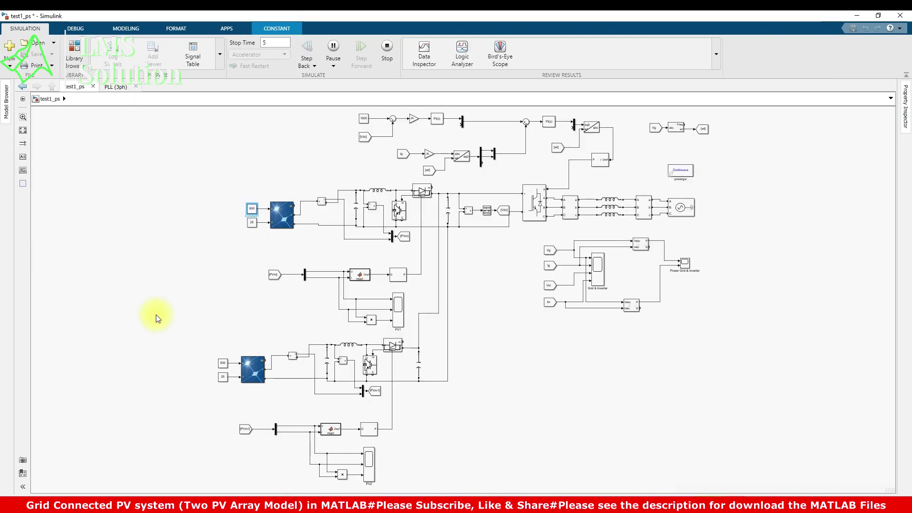
{"action": "left_click", "coordinate": [223, 300]}
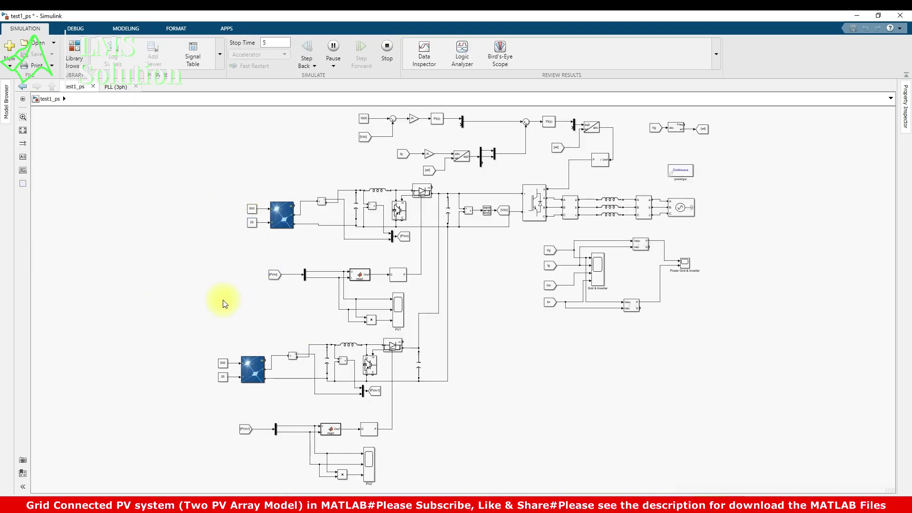
{"action": "double_click", "coordinate": [222, 364]}
{"action": "type", "text": "1000"}
{"action": "key", "text": "Return"}
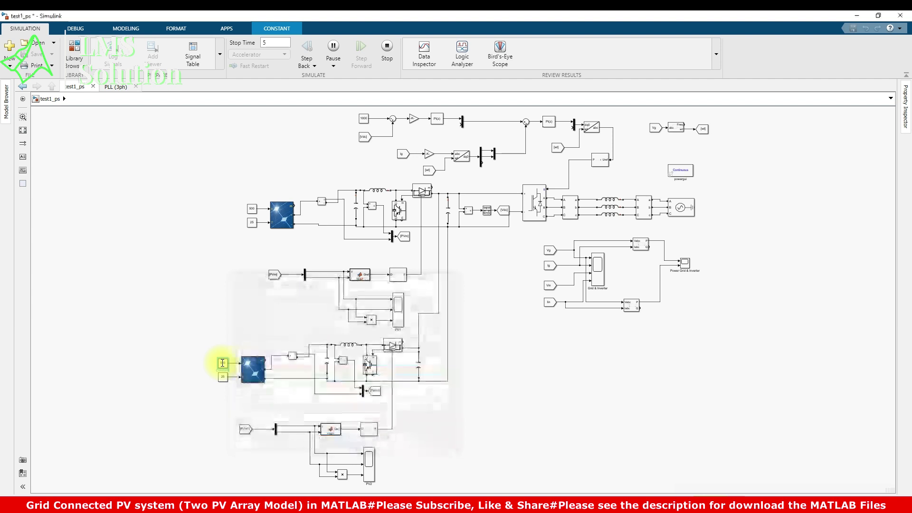
Show all four scope windows again to observe the response to the second array's irradiance change.
{"action": "left_click", "coordinate": [404, 472]}
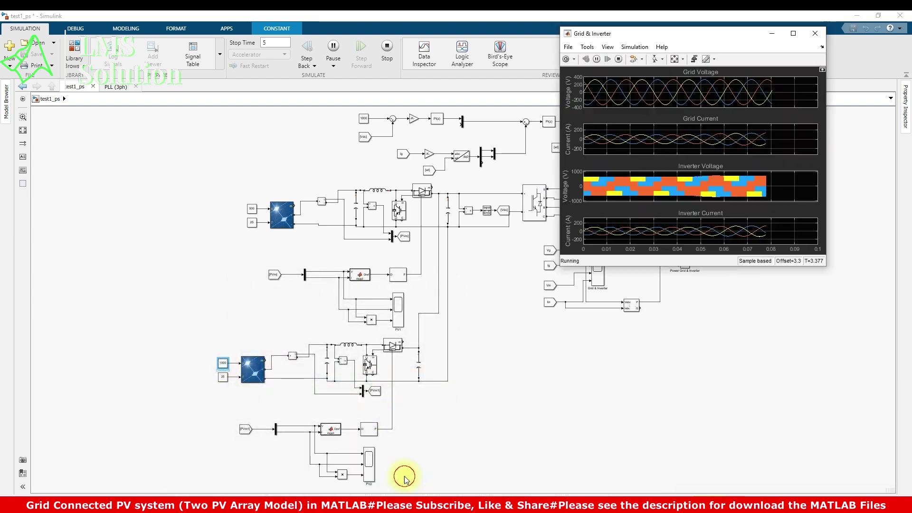
{"action": "left_click", "coordinate": [467, 485]}
{"action": "mouse_move", "coordinate": [408, 503]}
{"action": "left_click", "coordinate": [546, 475]}
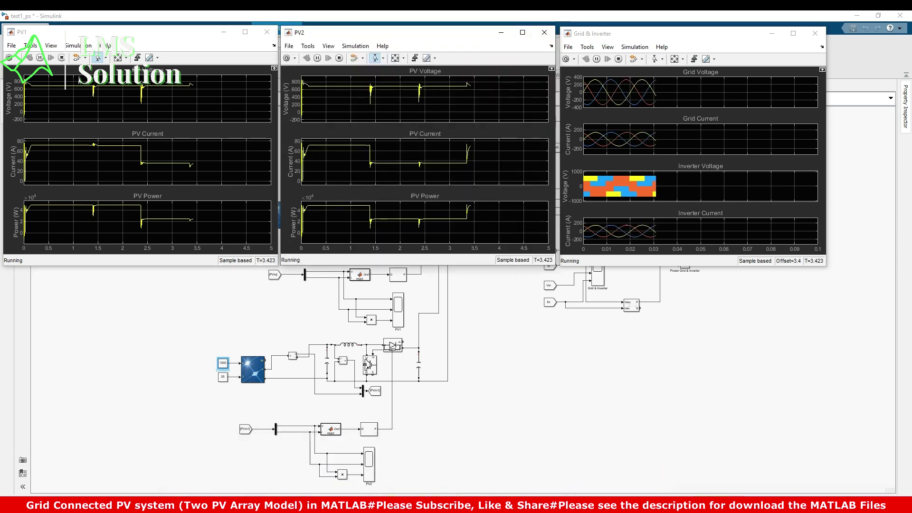
{"action": "left_click", "coordinate": [614, 475]}
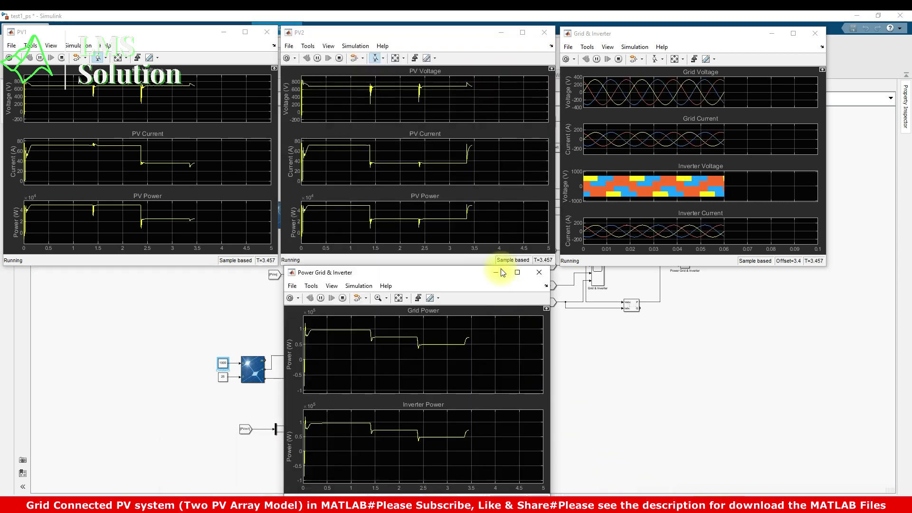
Trace the steps in the PV2, grid and inverter power plots, circle the grid and inverter currents, and leave annotation mode.
{"action": "key", "text": "F9"}
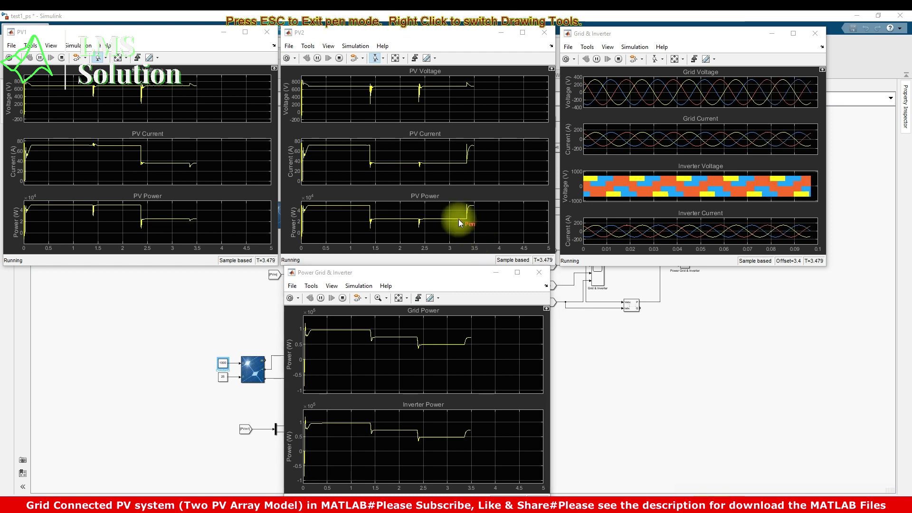
{"action": "left_click_drag", "start_coordinate": [458, 222], "coordinate": [478, 205]}
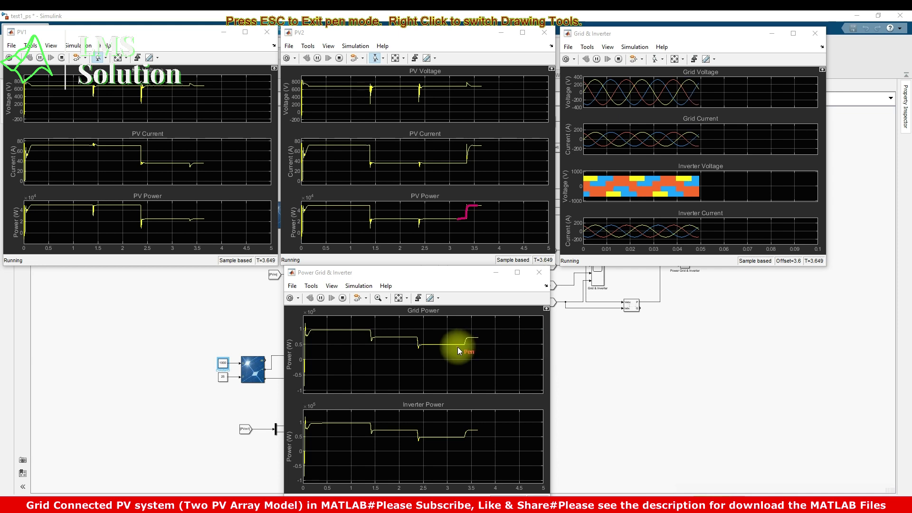
{"action": "left_click_drag", "start_coordinate": [448, 348], "coordinate": [483, 336]}
{"action": "left_click_drag", "start_coordinate": [458, 435], "coordinate": [501, 430]}
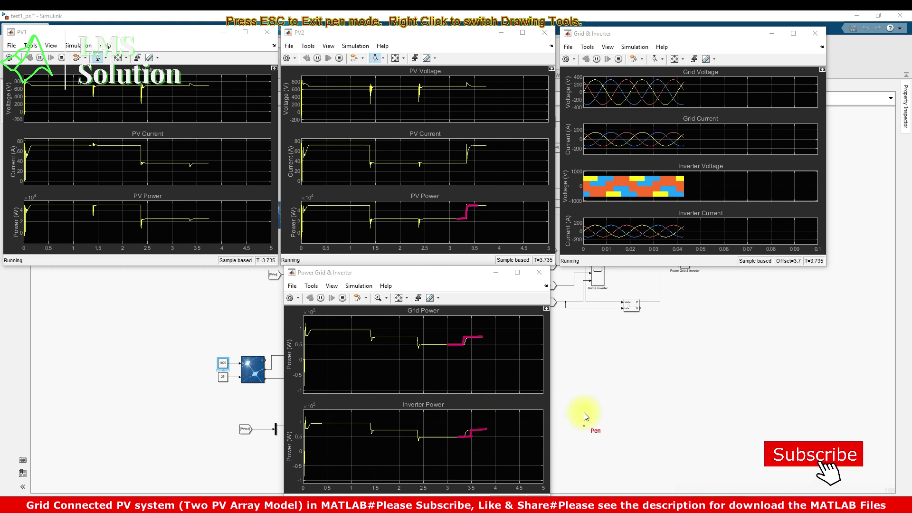
{"action": "mouse_move", "coordinate": [678, 126]}
{"action": "left_mouse_down"}
{"action": "mouse_move", "coordinate": [638, 155]}
{"action": "mouse_move", "coordinate": [691, 144]}
{"action": "mouse_move", "coordinate": [690, 125]}
{"action": "left_mouse_up"}
{"action": "mouse_move", "coordinate": [689, 220]}
{"action": "left_mouse_down"}
{"action": "mouse_move", "coordinate": [660, 235]}
{"action": "mouse_move", "coordinate": [673, 247]}
{"action": "mouse_move", "coordinate": [699, 230]}
{"action": "mouse_move", "coordinate": [679, 220]}
{"action": "left_mouse_up"}
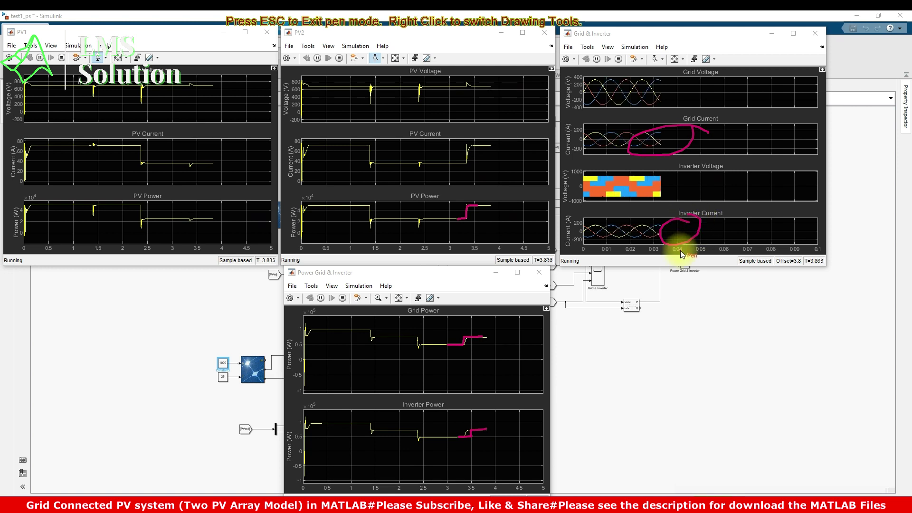
{"action": "key", "text": "Escape"}
Return to the model and set the first PV array's irradiance constant to 1000 while the simulation runs.
{"action": "left_click", "coordinate": [166, 300]}
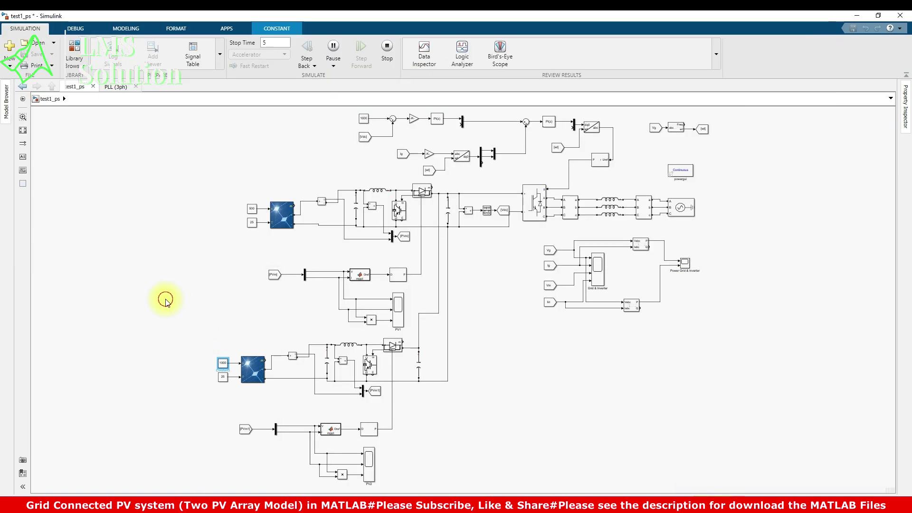
{"action": "double_click", "coordinate": [253, 209]}
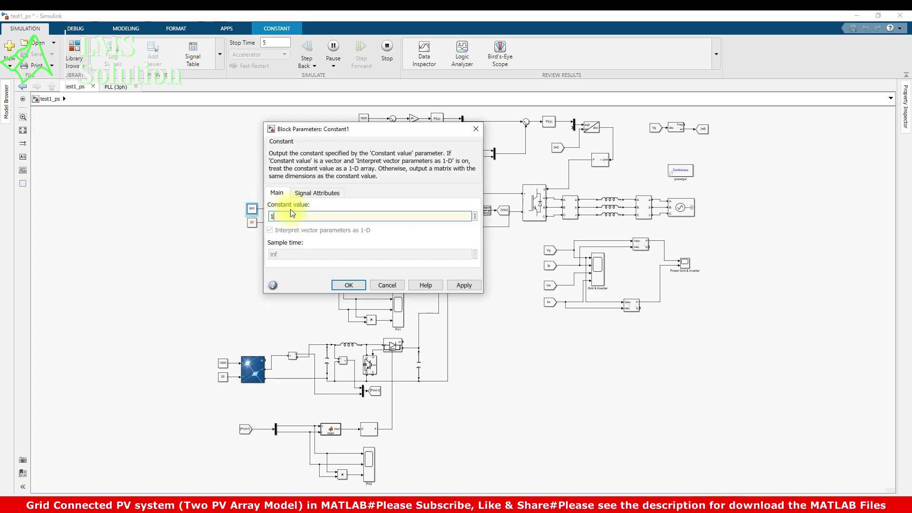
{"action": "type", "text": "1000"}
{"action": "left_click", "coordinate": [348, 284]}
Reopen the view of all four scope windows to observe the response to the first array's irradiance change.
{"action": "mouse_move", "coordinate": [410, 492]}
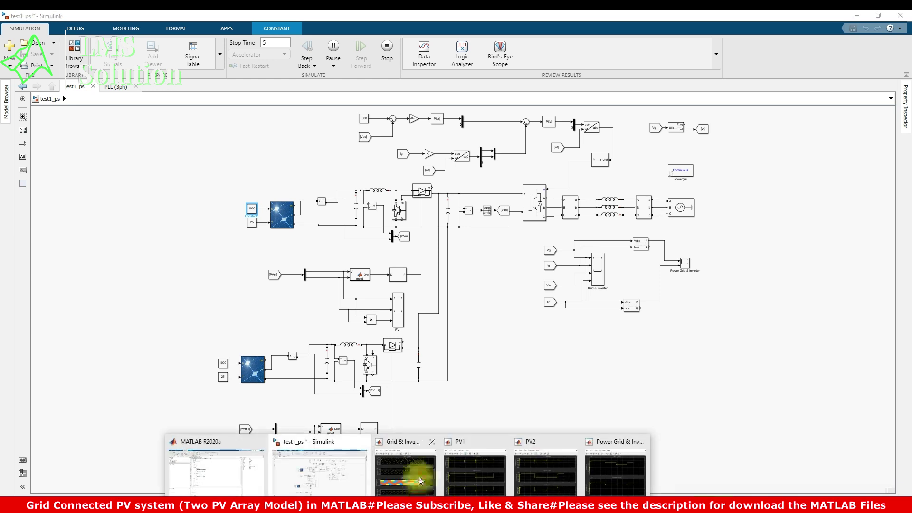
{"action": "left_click", "coordinate": [412, 472]}
{"action": "left_click", "coordinate": [474, 474]}
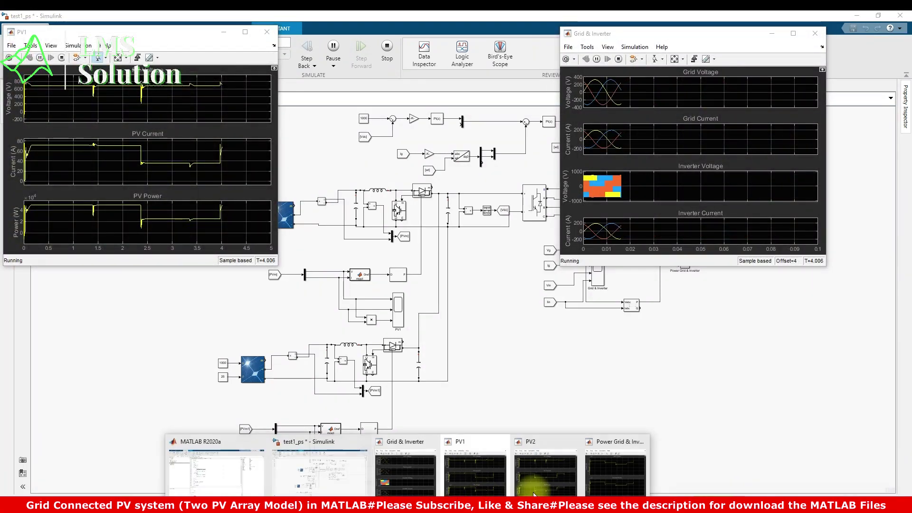
{"action": "left_click", "coordinate": [545, 475]}
{"action": "mouse_move", "coordinate": [602, 498]}
{"action": "left_click", "coordinate": [602, 475]}
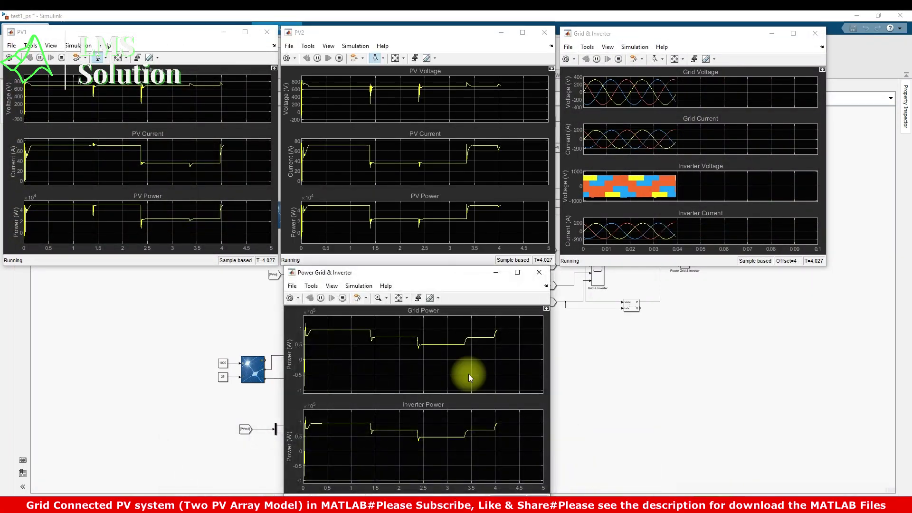
Trace the steps in the PV1, grid and inverter power plots, circle the grid and inverter currents, and exit annotation mode.
{"action": "key", "text": "F9"}
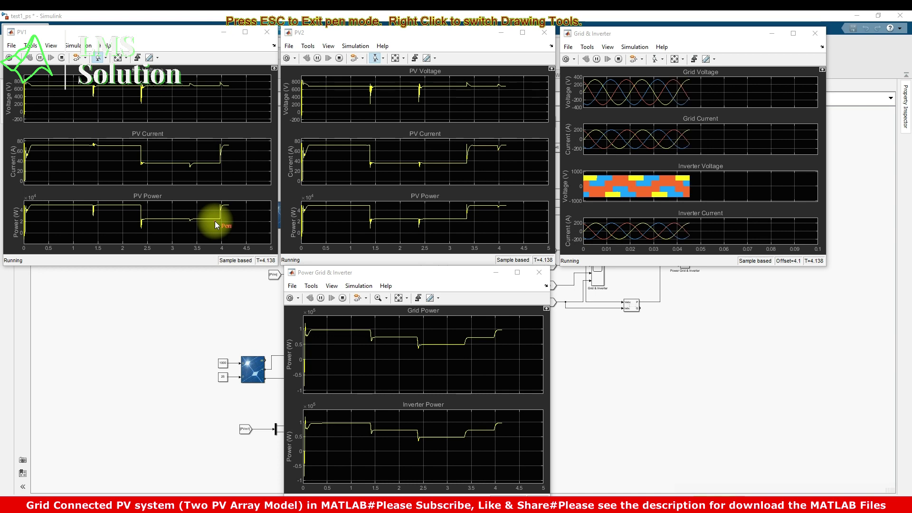
{"action": "left_click_drag", "start_coordinate": [206, 223], "coordinate": [230, 210]}
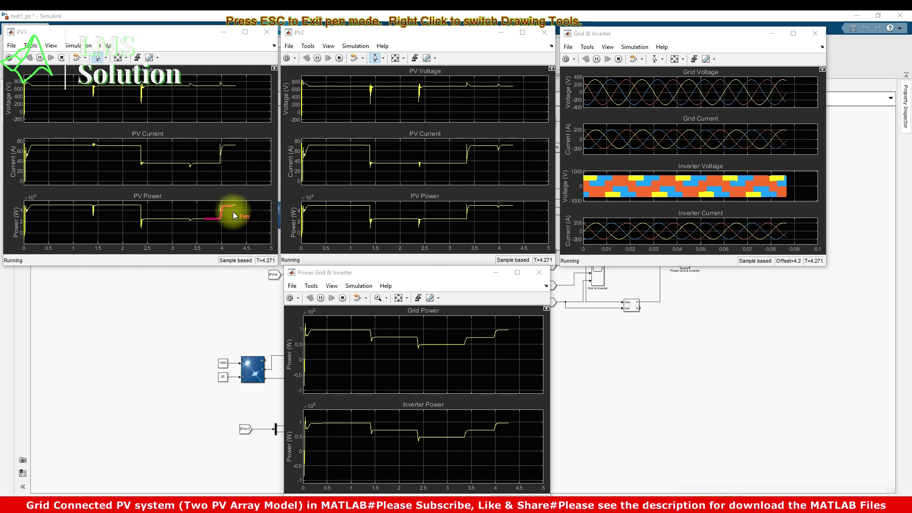
{"action": "mouse_move", "coordinate": [676, 127]}
{"action": "left_mouse_down"}
{"action": "mouse_move", "coordinate": [644, 130]}
{"action": "mouse_move", "coordinate": [639, 152]}
{"action": "mouse_move", "coordinate": [692, 126]}
{"action": "left_mouse_up"}
{"action": "mouse_move", "coordinate": [665, 212]}
{"action": "left_mouse_down"}
{"action": "mouse_move", "coordinate": [629, 231]}
{"action": "mouse_move", "coordinate": [642, 257]}
{"action": "mouse_move", "coordinate": [671, 223]}
{"action": "mouse_move", "coordinate": [650, 207]}
{"action": "left_mouse_up"}
{"action": "left_click_drag", "start_coordinate": [468, 338], "coordinate": [513, 330]}
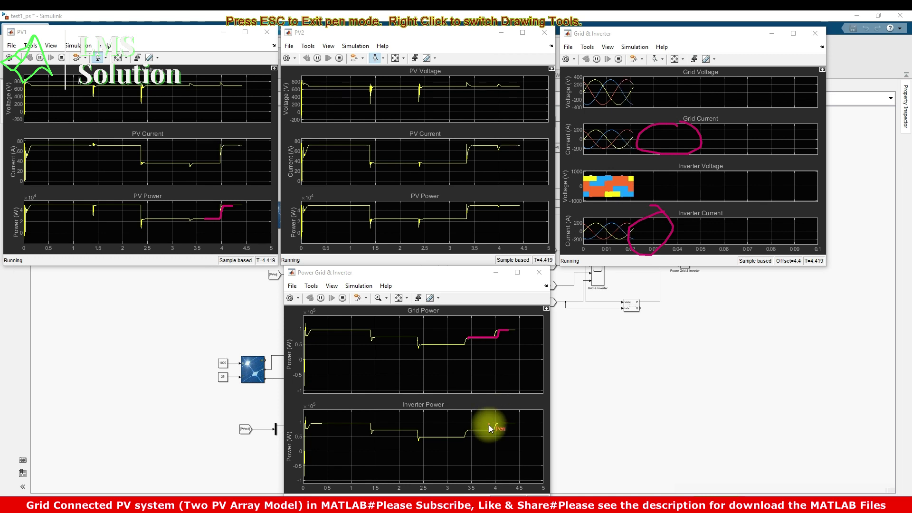
{"action": "left_click_drag", "start_coordinate": [487, 433], "coordinate": [516, 422]}
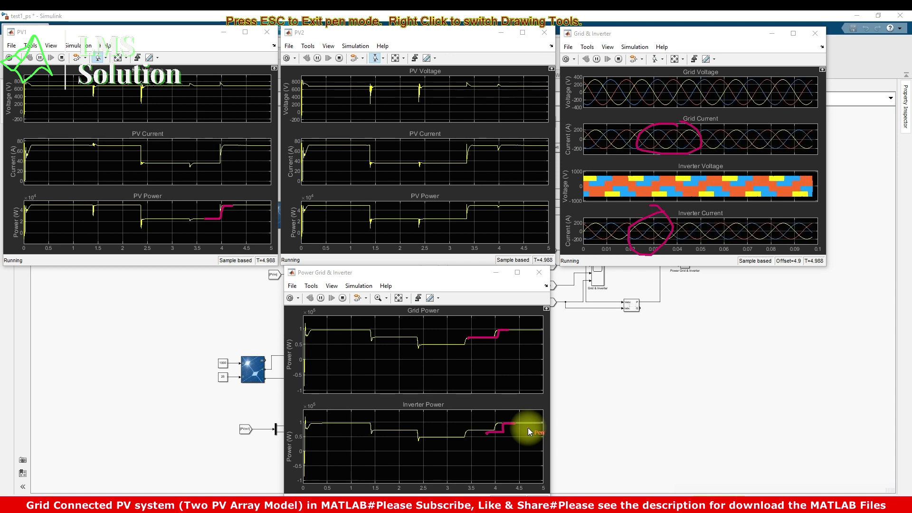
{"action": "key", "text": "Escape"}
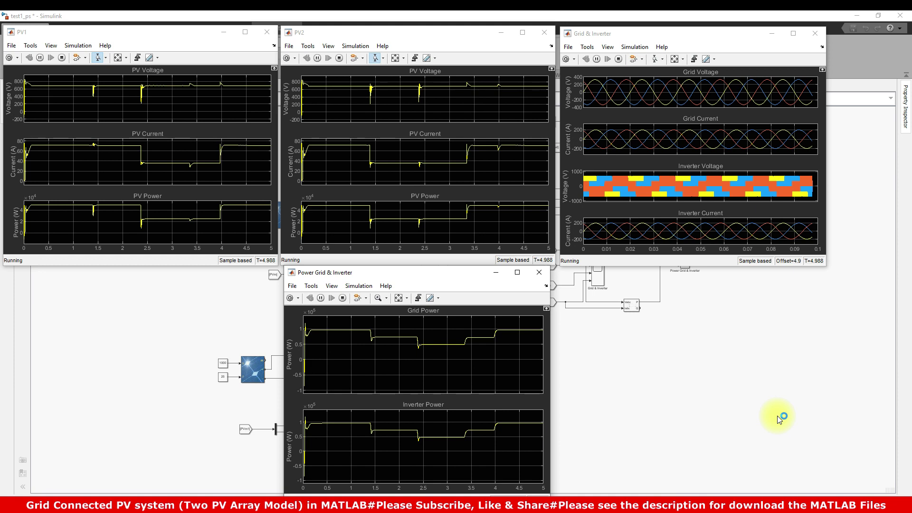